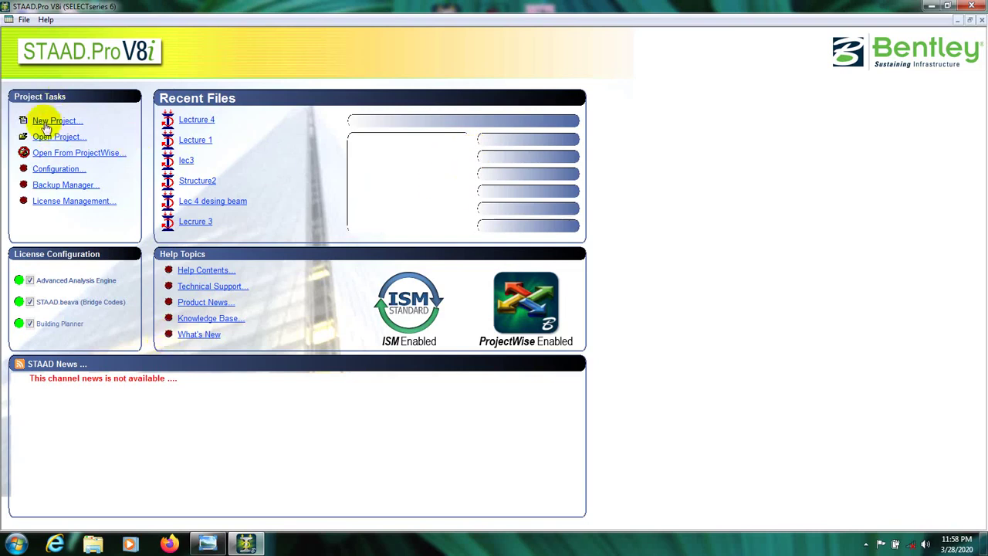
Create a new Space model named "beam analysis and design" in foot and KiloPound units, starting in Add Beam mode.
click(43, 121)
drag(437, 131, 519, 134)
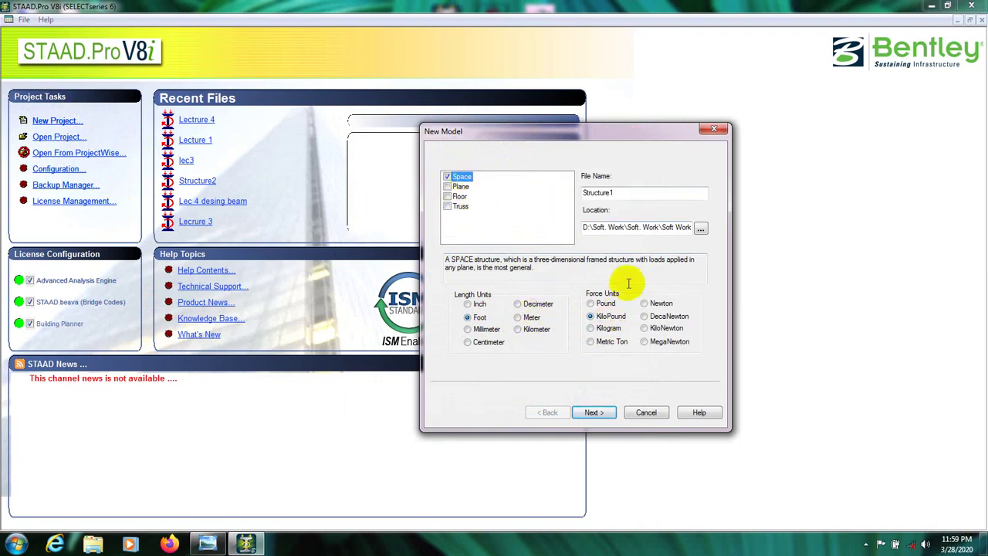
drag(622, 194, 540, 194)
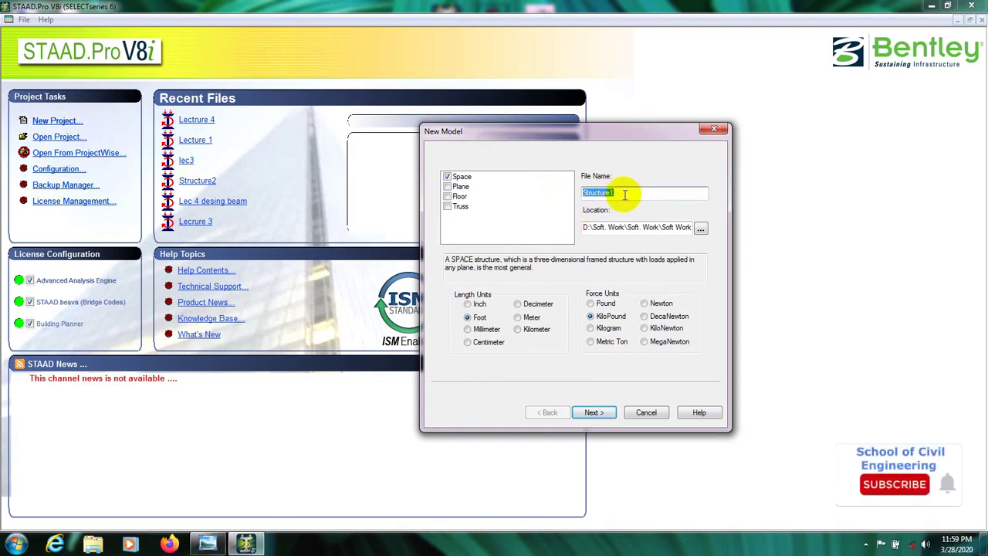
text(beam)
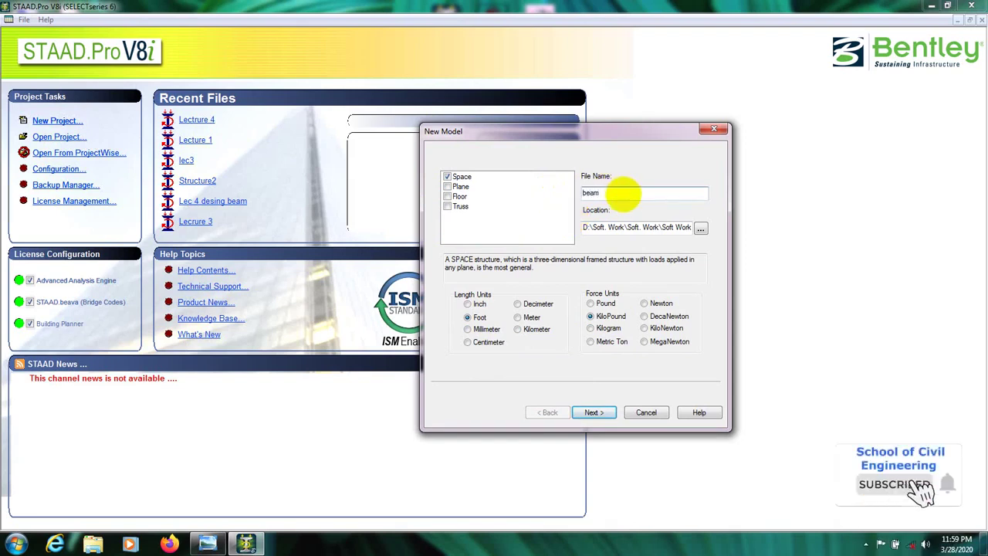
text( analysis and design)
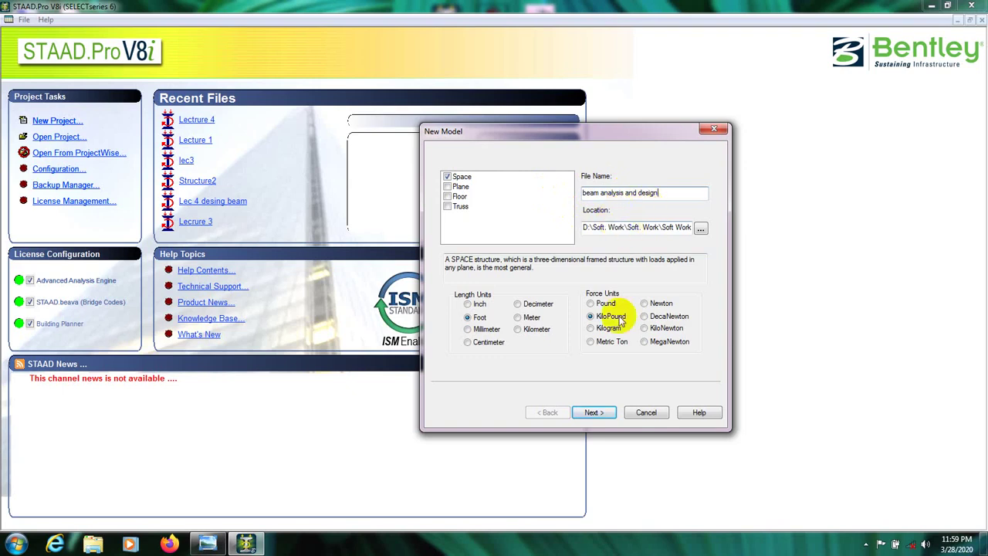
click(594, 413)
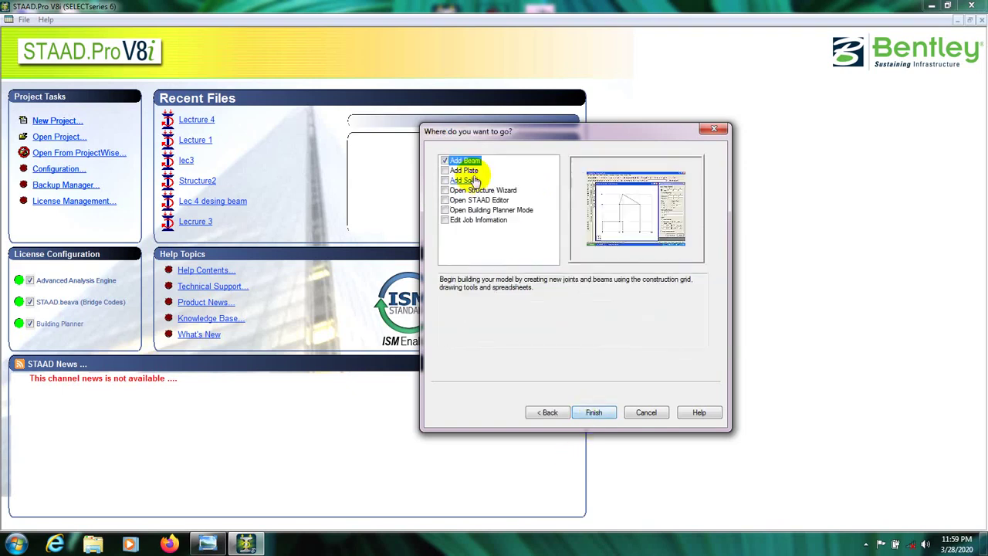
click(594, 411)
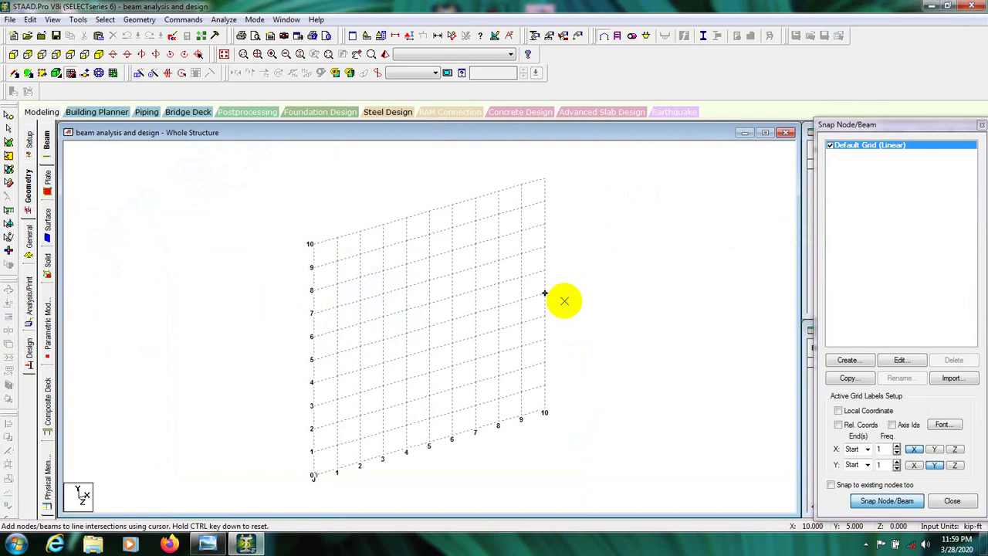
Draw a 10 ft beam along the X axis from the grid origin and close the snap grid.
key(Right)
key(Right)
key(Right)
key(Right)
key(Right)
key(Right)
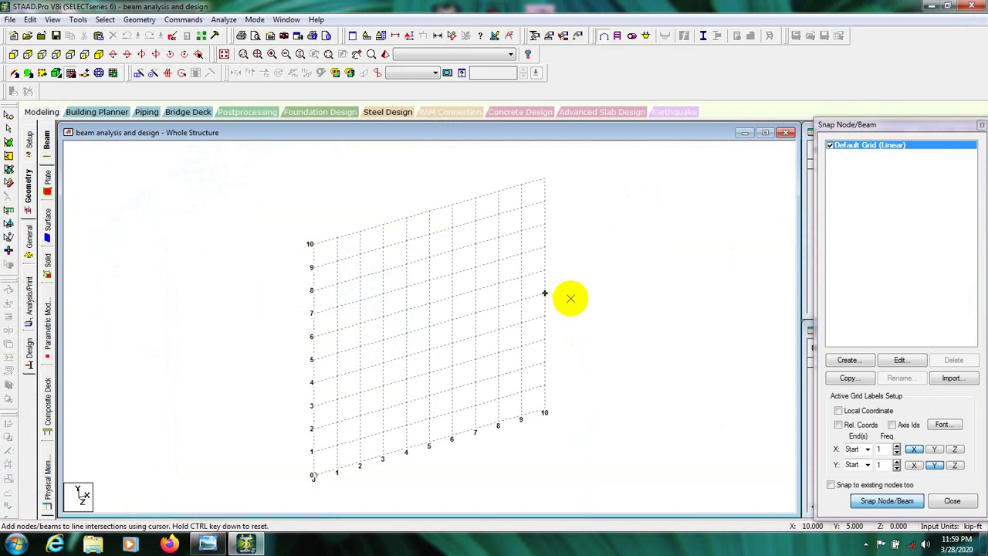
key(Right)
key(Right)
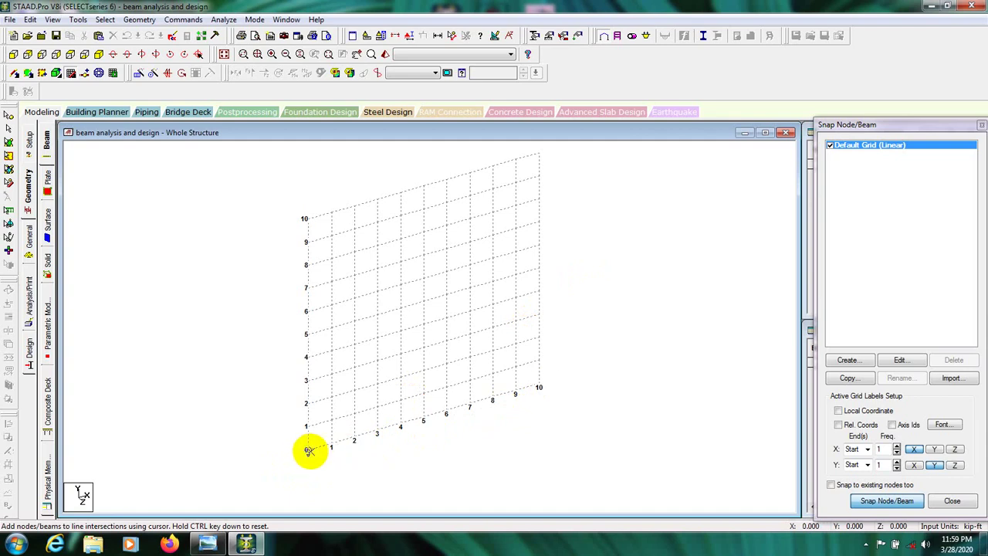
click(308, 450)
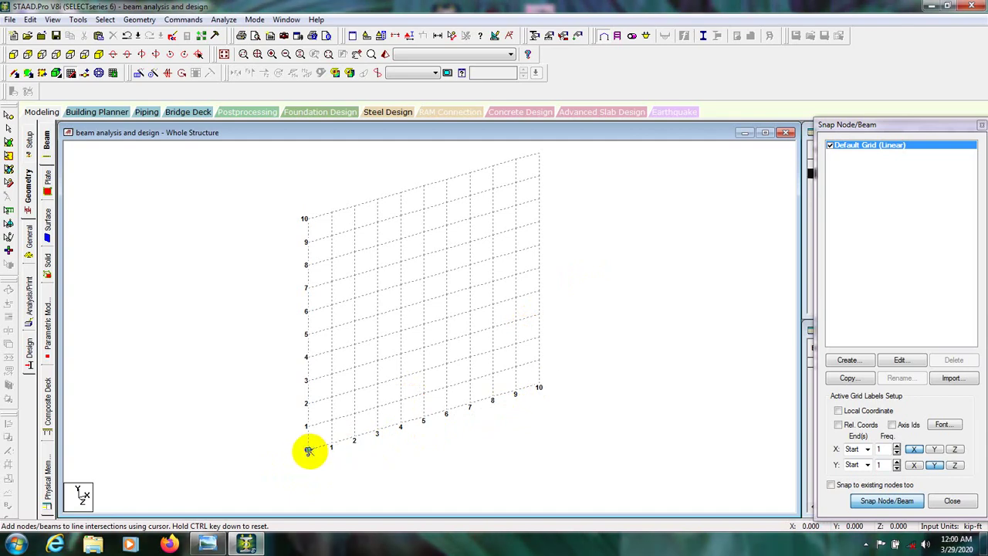
click(540, 385)
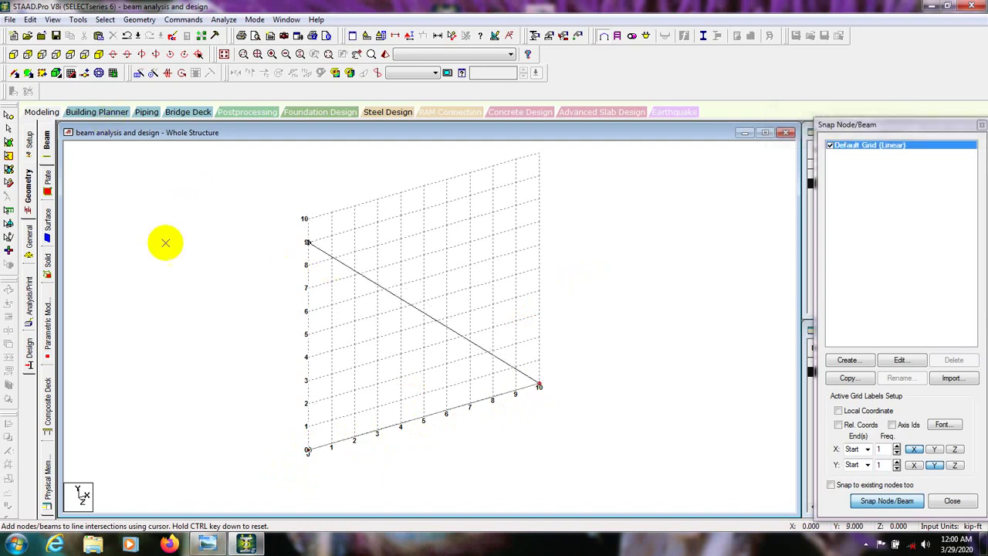
click(72, 77)
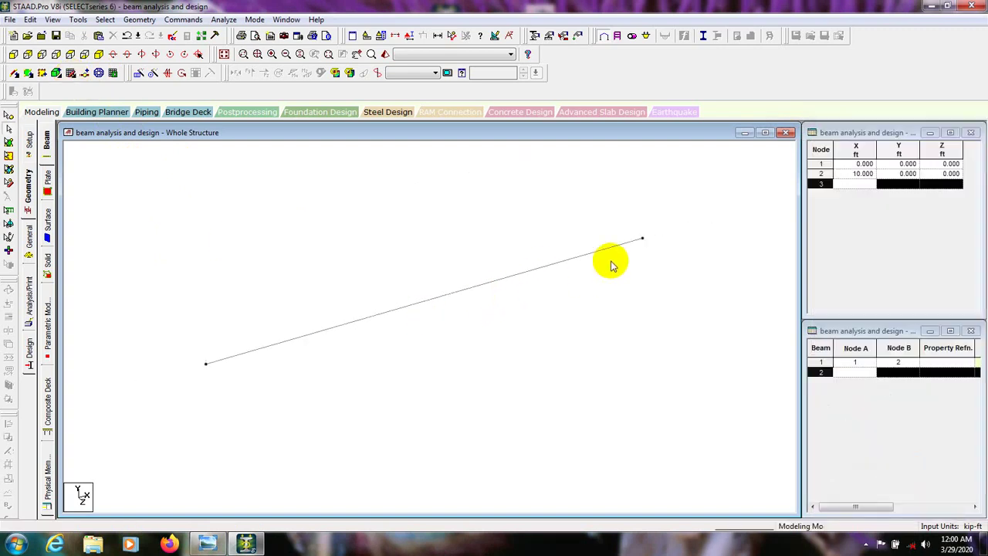
Measure the distance between the beam's two end nodes and clear the displayed dimension.
key(Right)
key(Right)
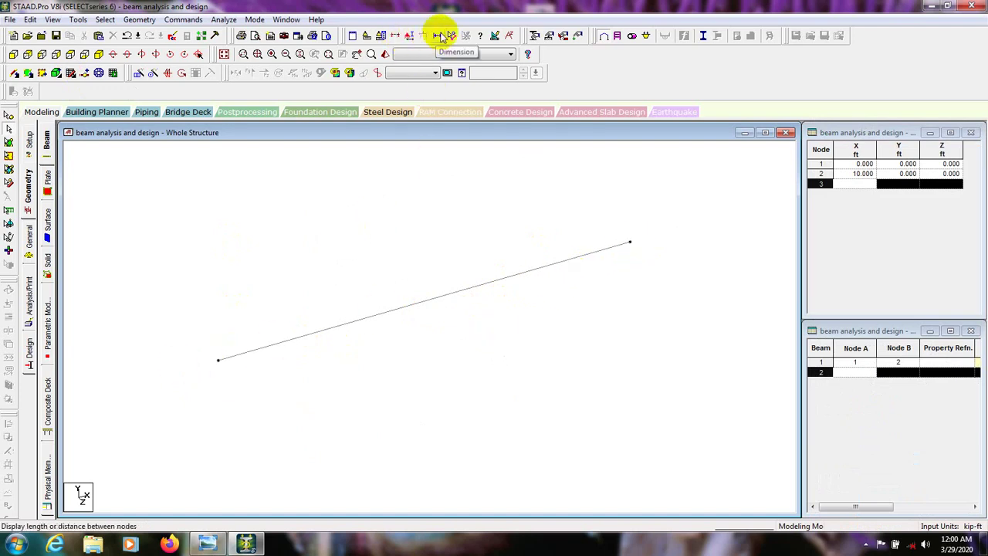
click(438, 36)
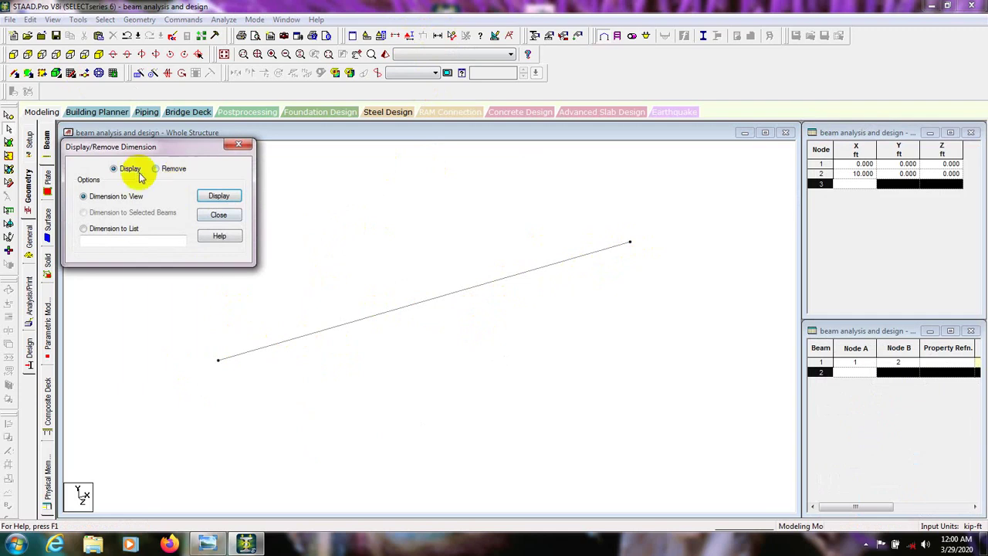
click(244, 146)
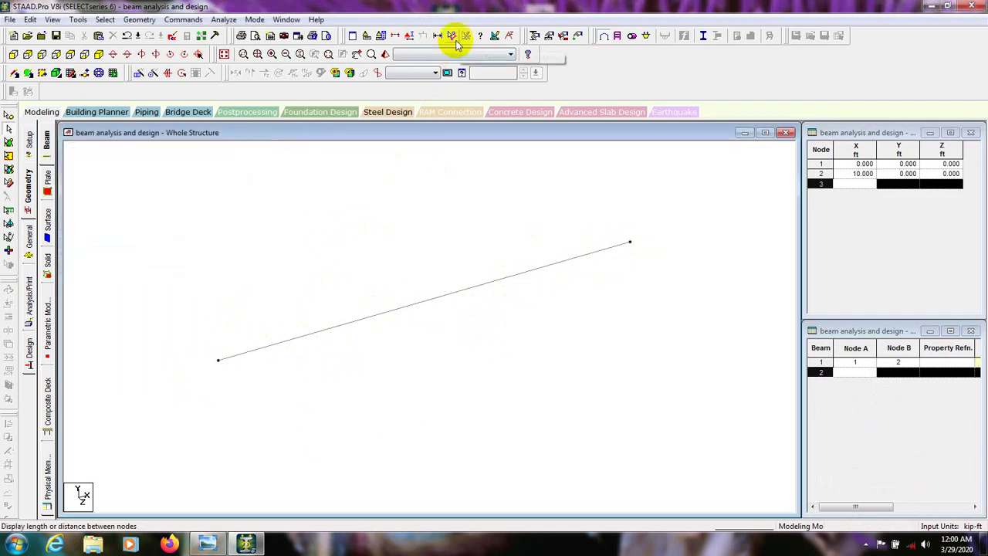
click(453, 37)
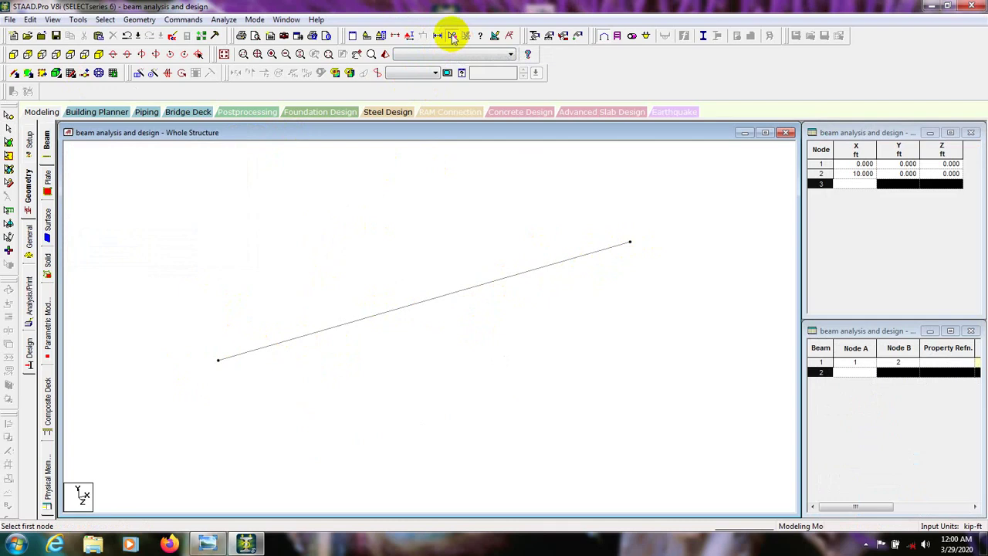
click(219, 360)
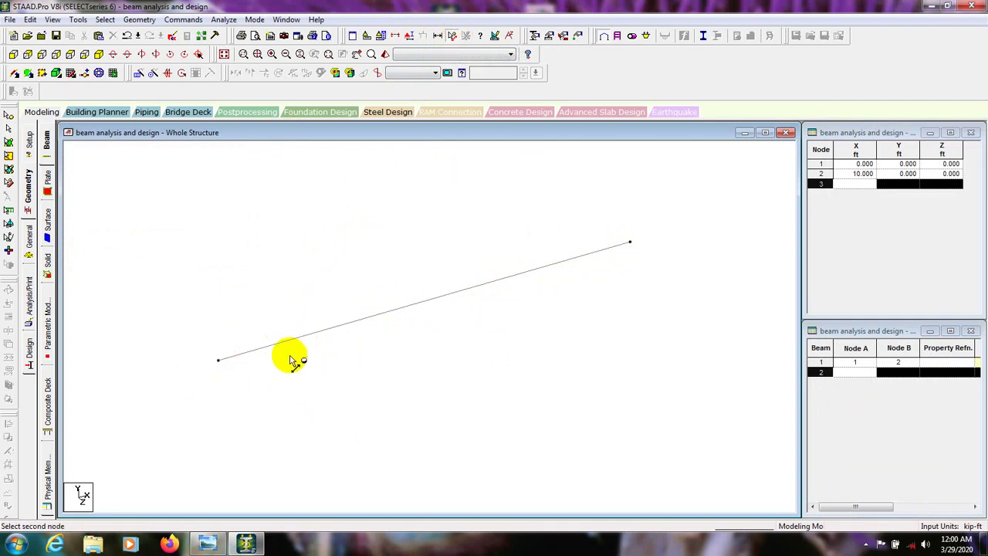
click(631, 245)
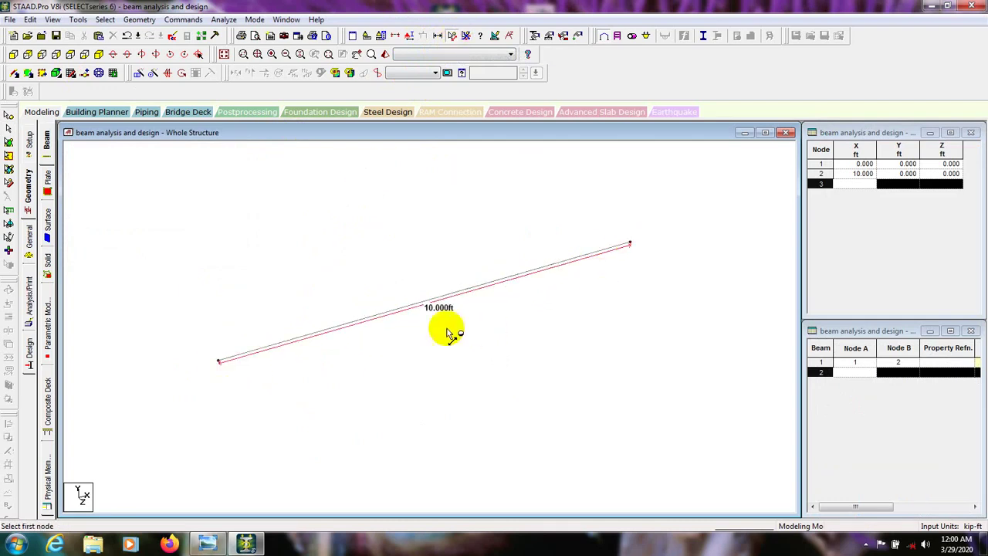
scroll(434, 312, up, 1)
scroll(433, 314, down, 2)
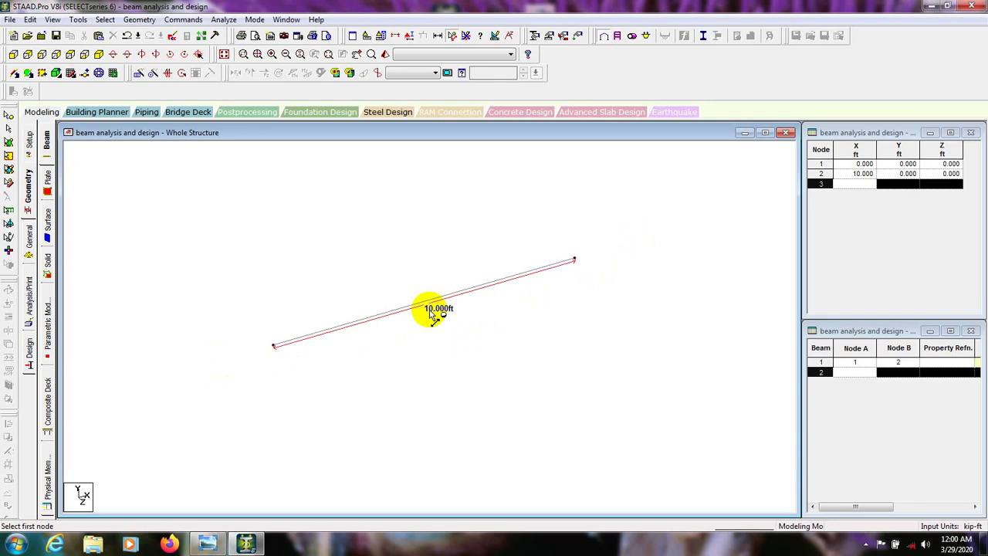
scroll(433, 314, up, 1)
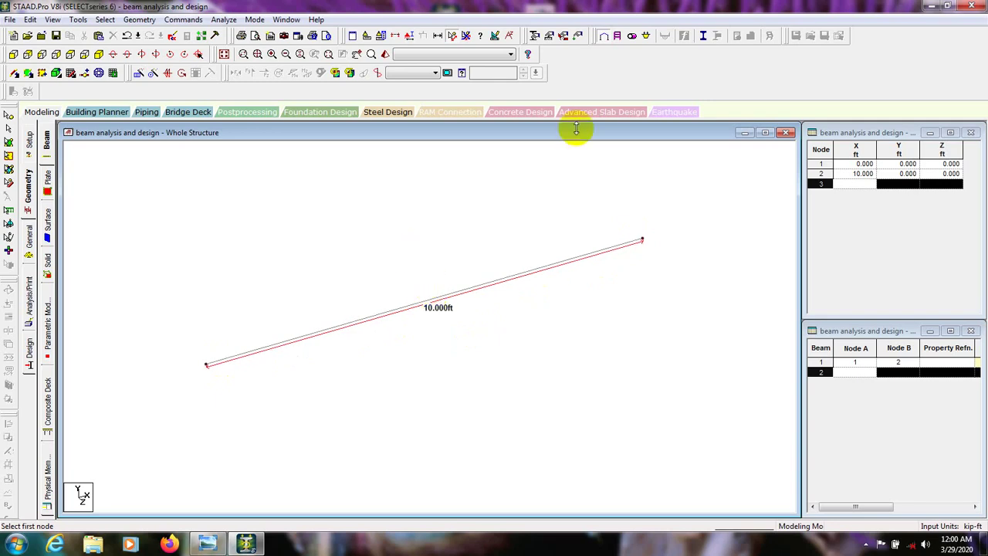
click(466, 37)
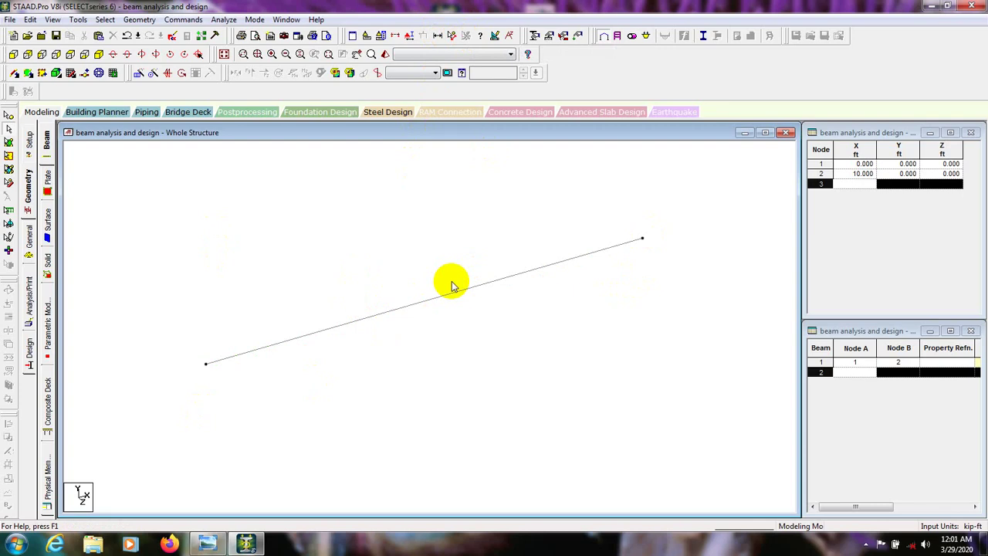
Create a pinned support definition for the structure.
click(549, 38)
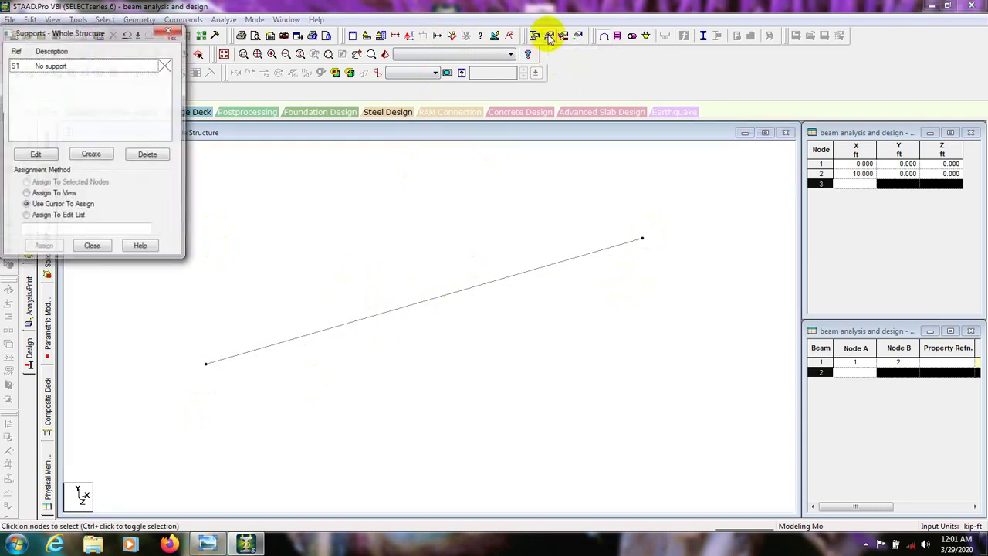
drag(108, 31, 845, 84)
click(840, 203)
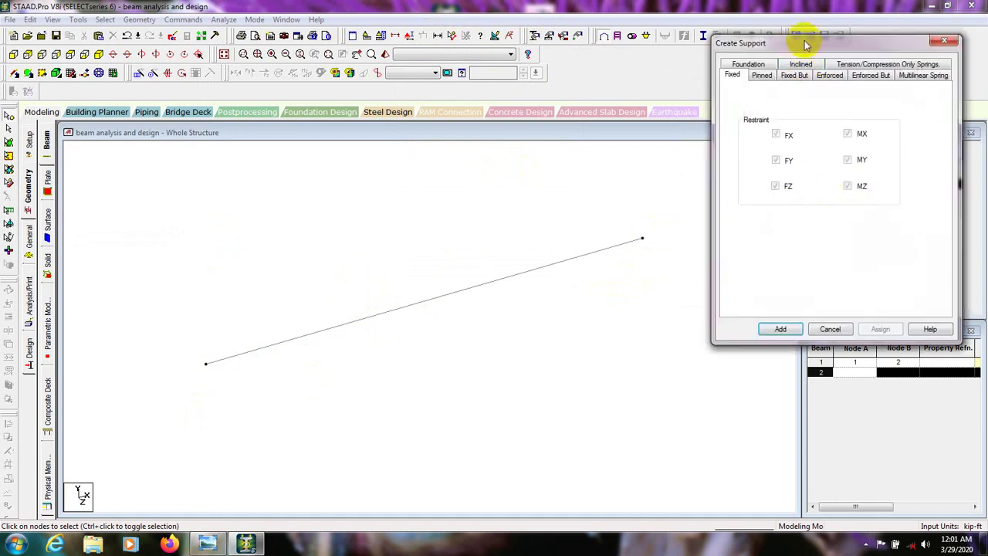
drag(824, 47, 824, 75)
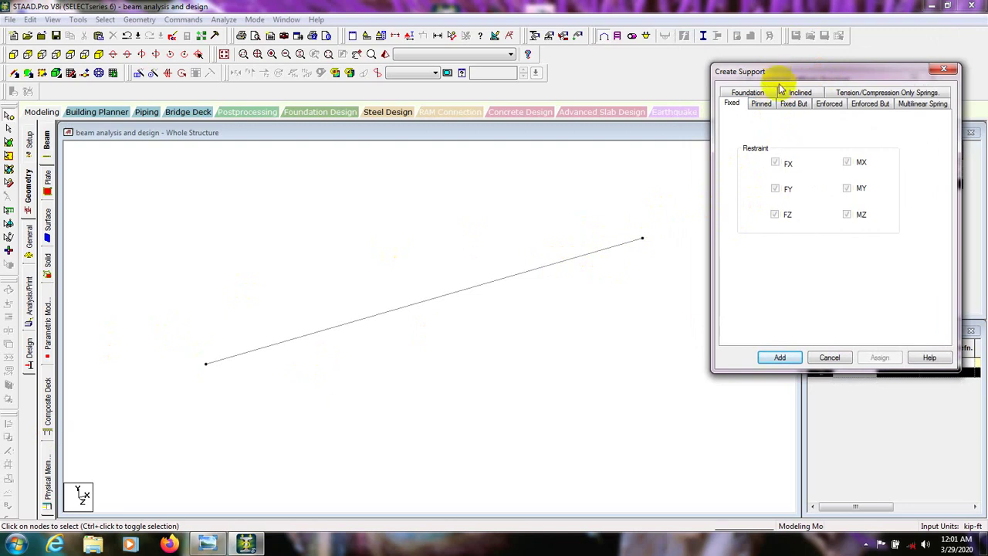
click(761, 106)
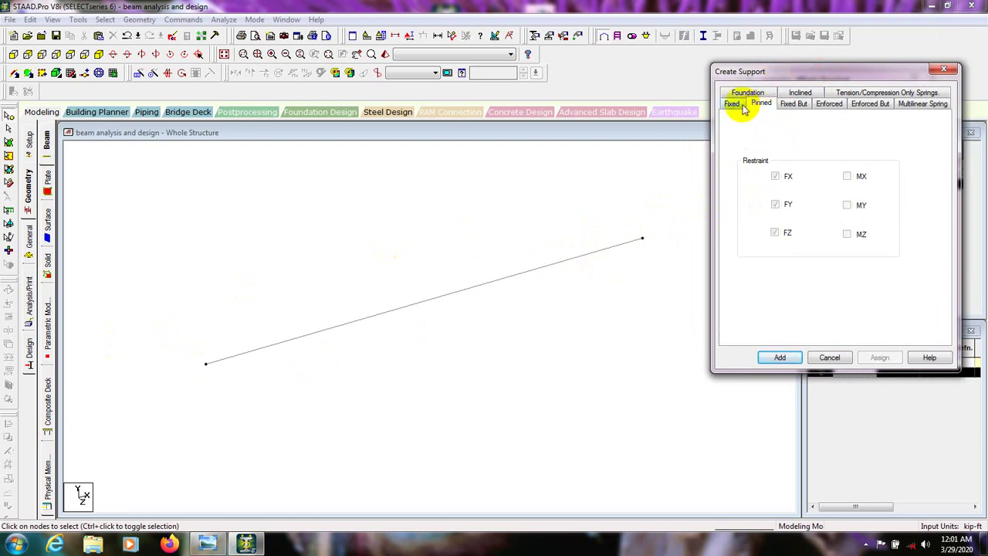
click(732, 106)
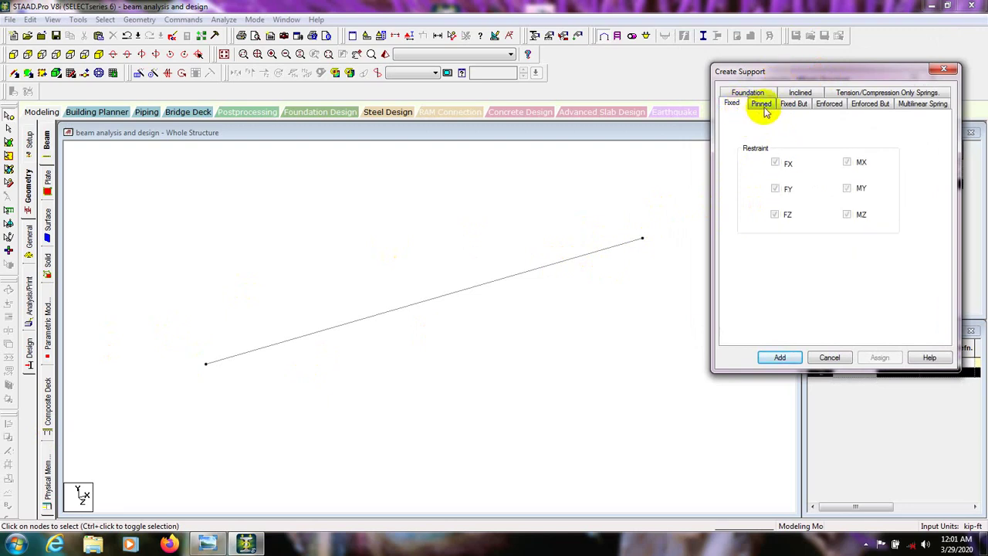
click(761, 106)
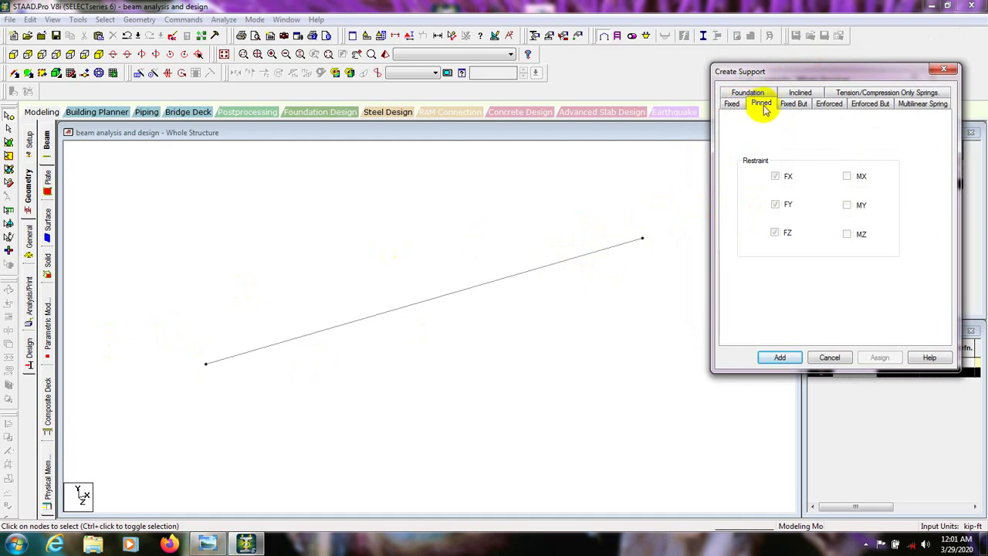
click(780, 359)
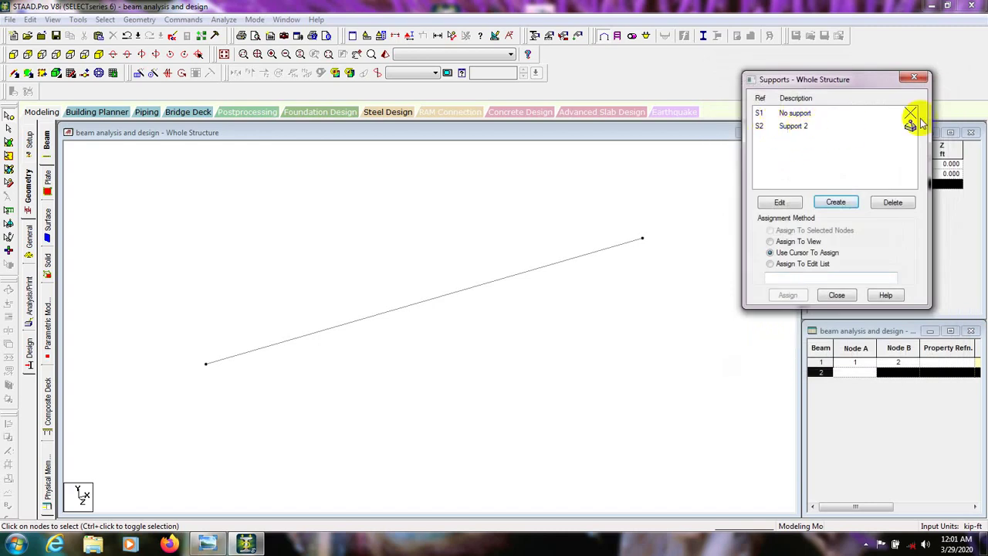
Create an Enforced But support definition with FX, FZ, MX, MY and MZ released.
click(824, 202)
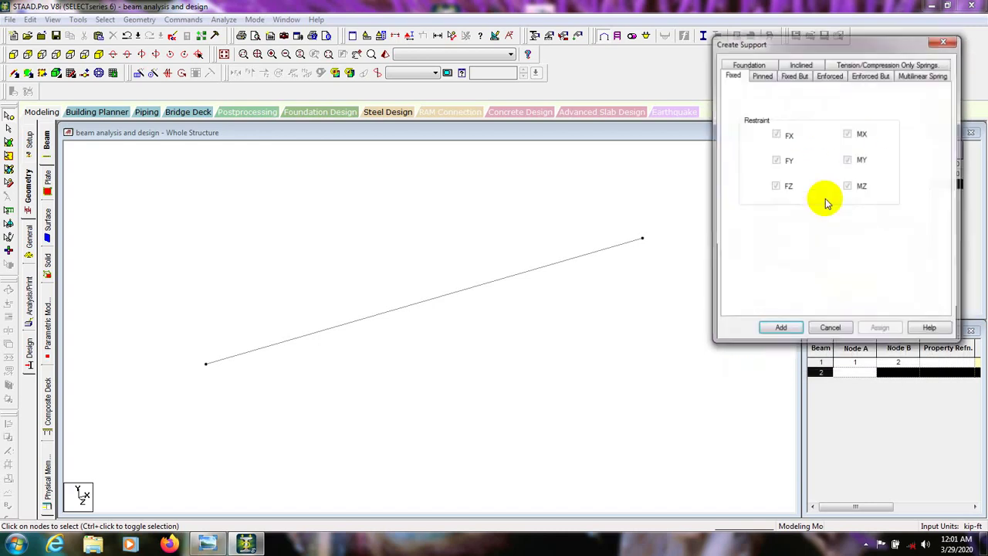
drag(838, 40, 810, 72)
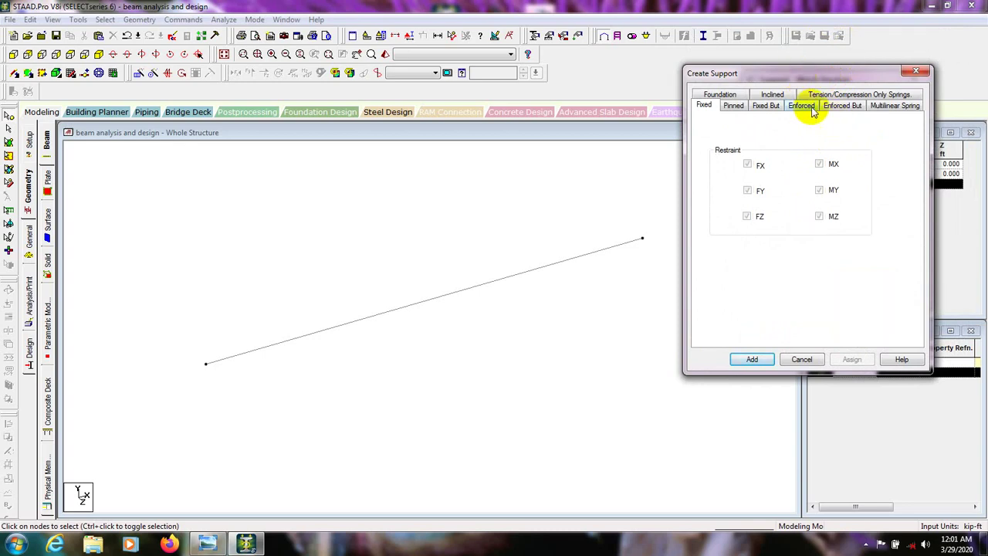
click(765, 107)
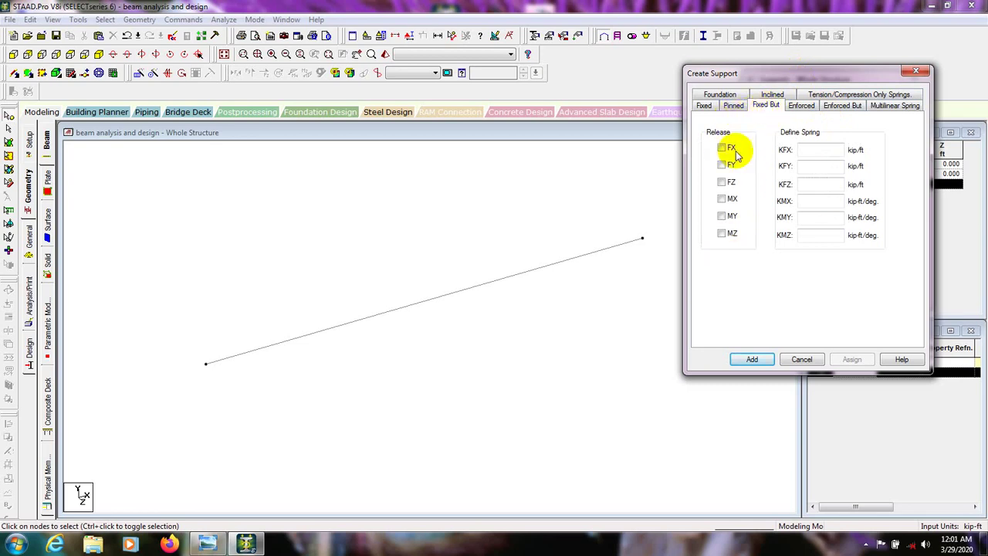
click(801, 106)
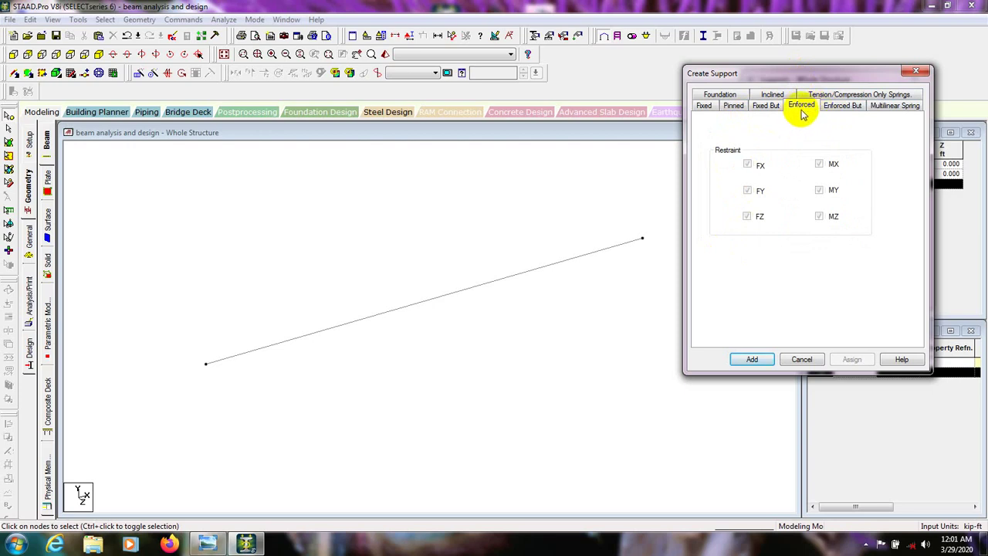
click(843, 107)
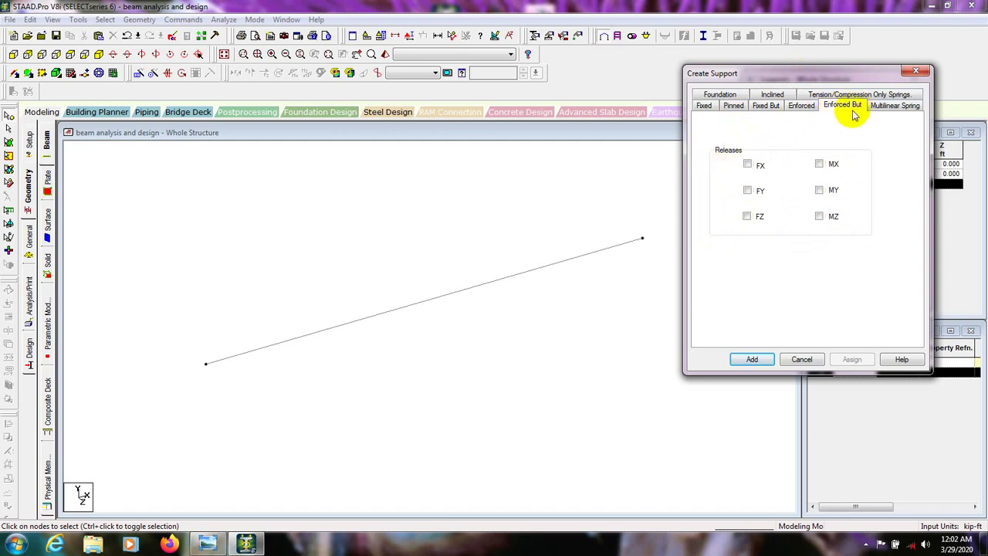
click(803, 75)
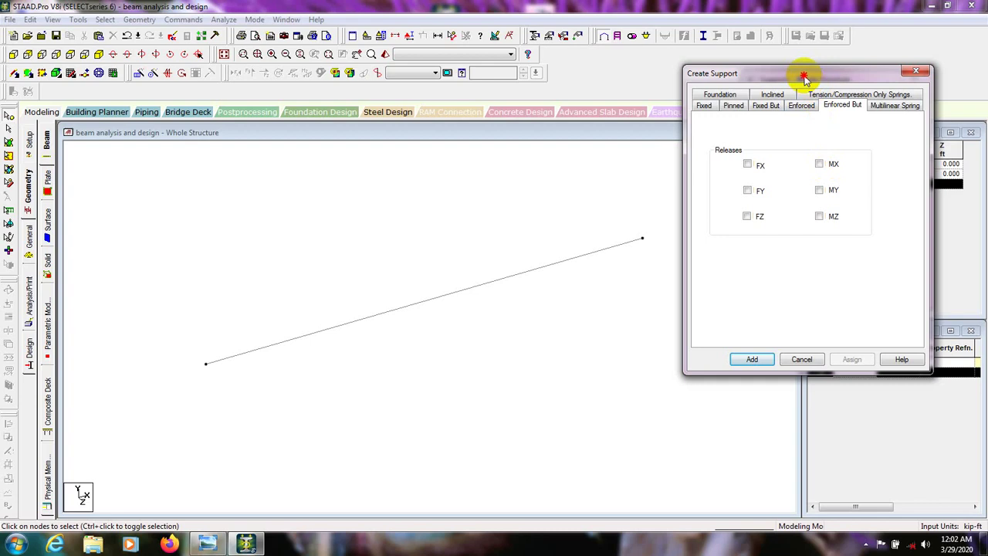
drag(803, 76, 806, 82)
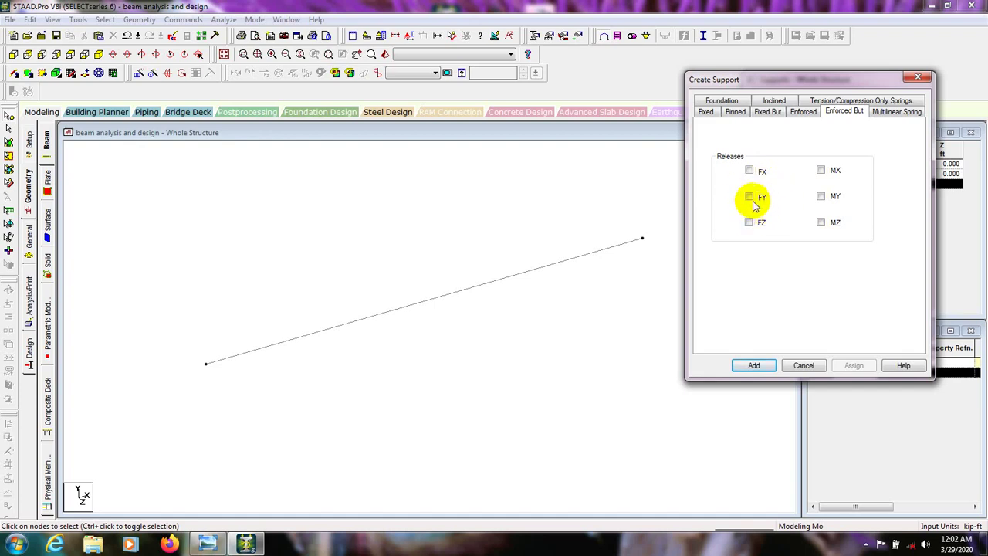
click(749, 170)
click(821, 196)
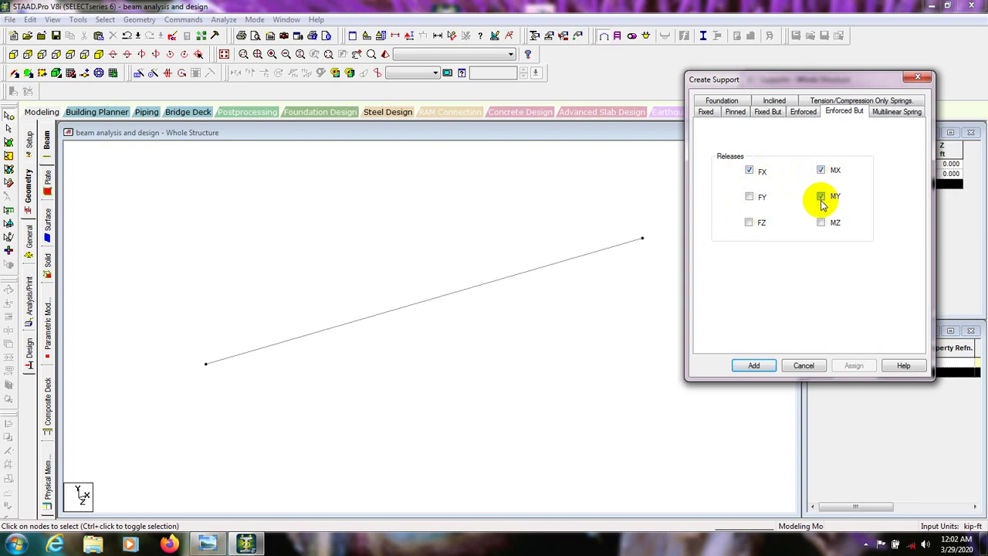
click(820, 222)
click(749, 223)
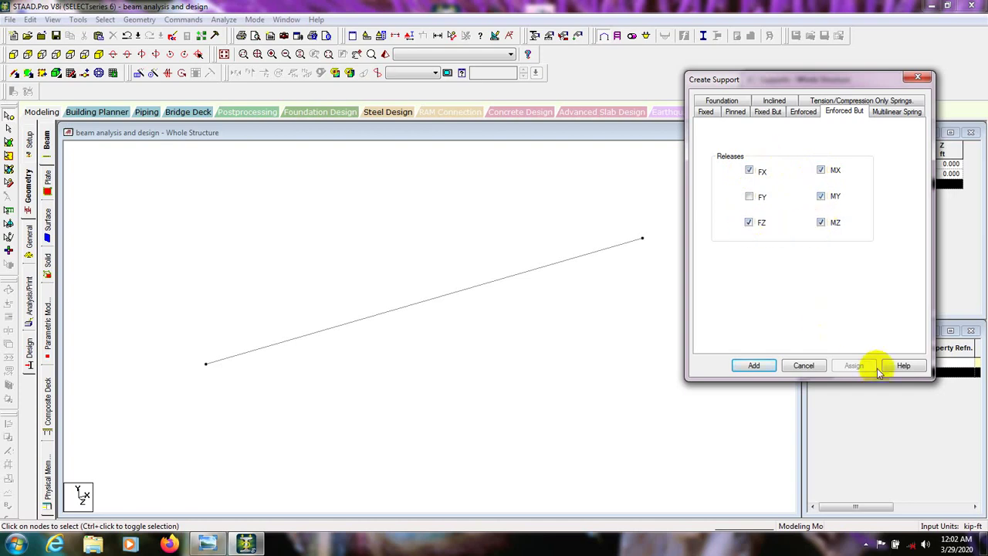
click(752, 365)
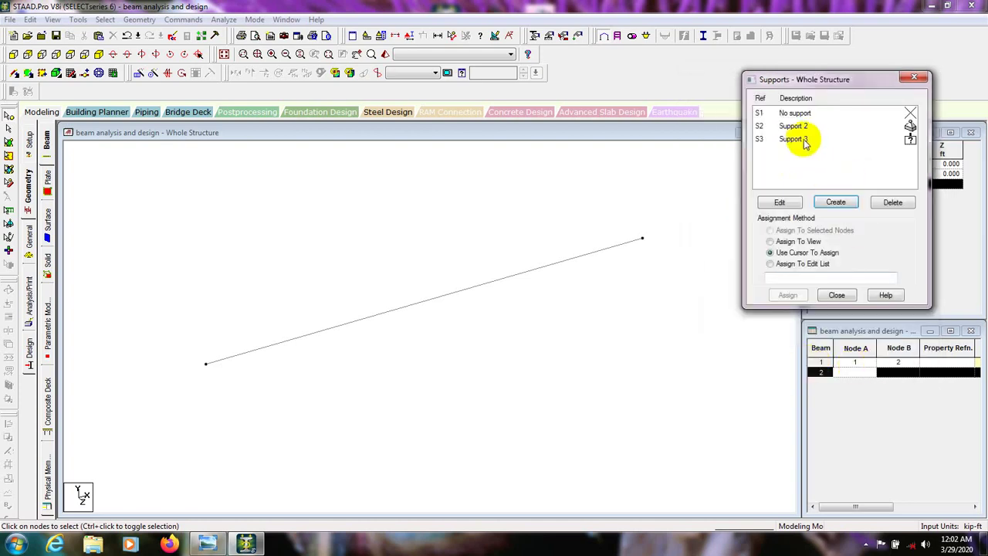
Assign the pinned support, Support 2, to the beam's start node at the origin.
click(795, 128)
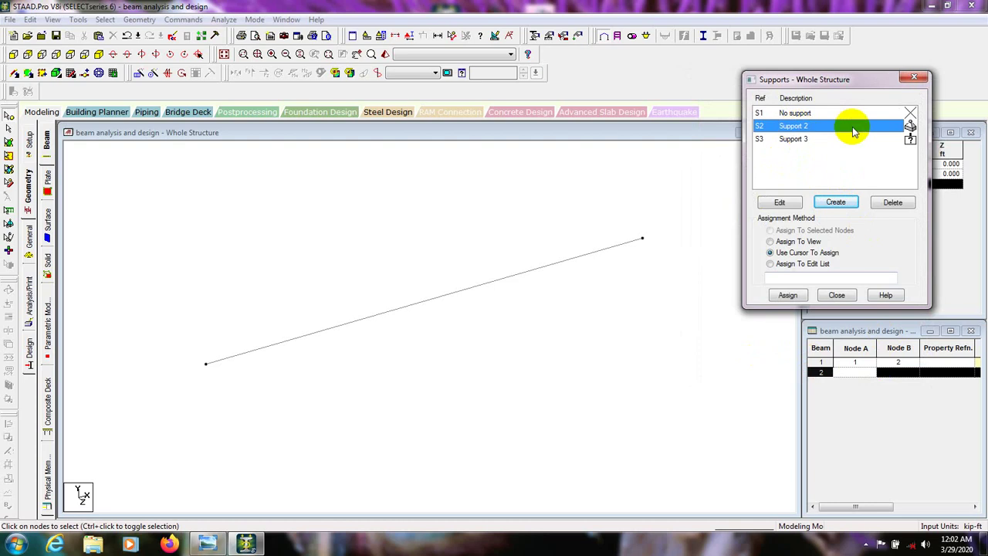
click(8, 115)
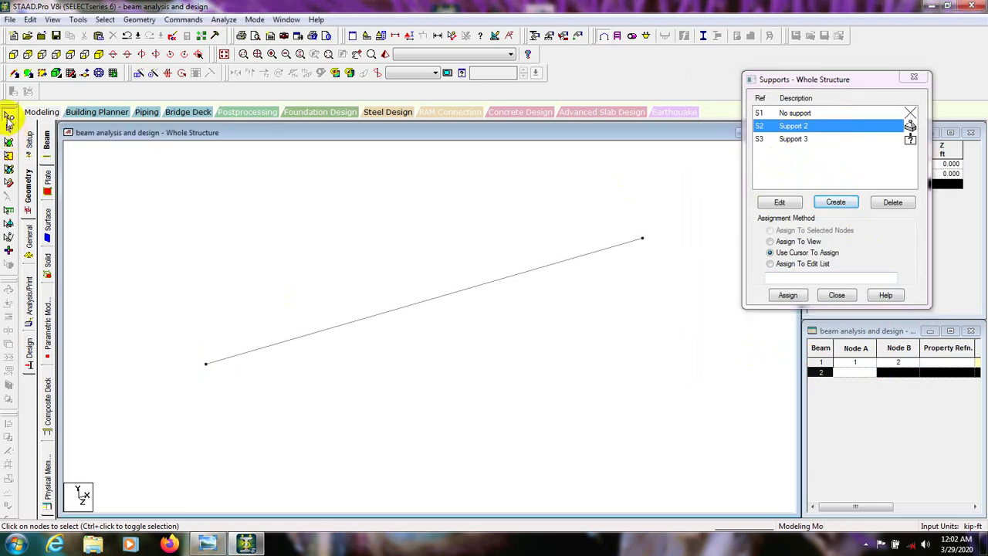
drag(219, 342, 180, 410)
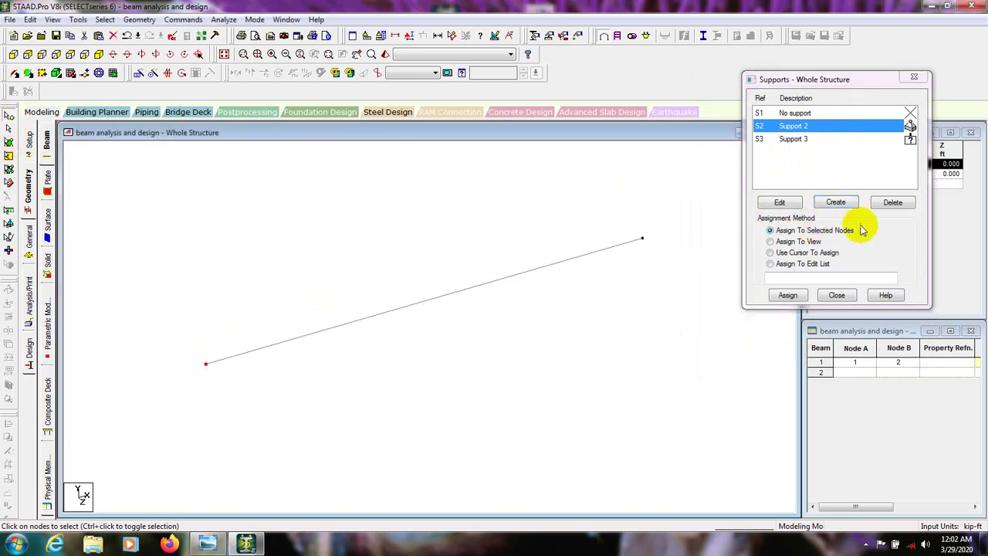
click(789, 295)
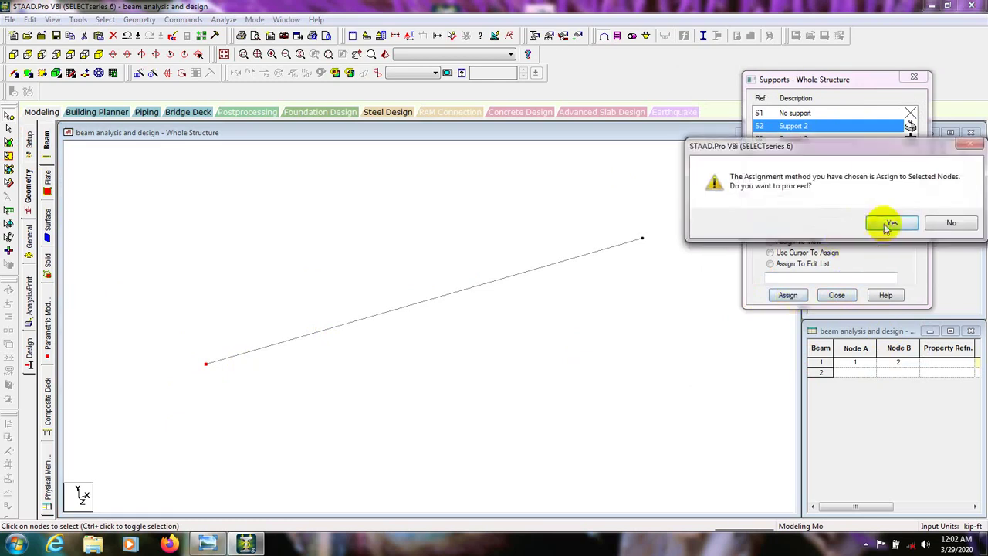
click(821, 223)
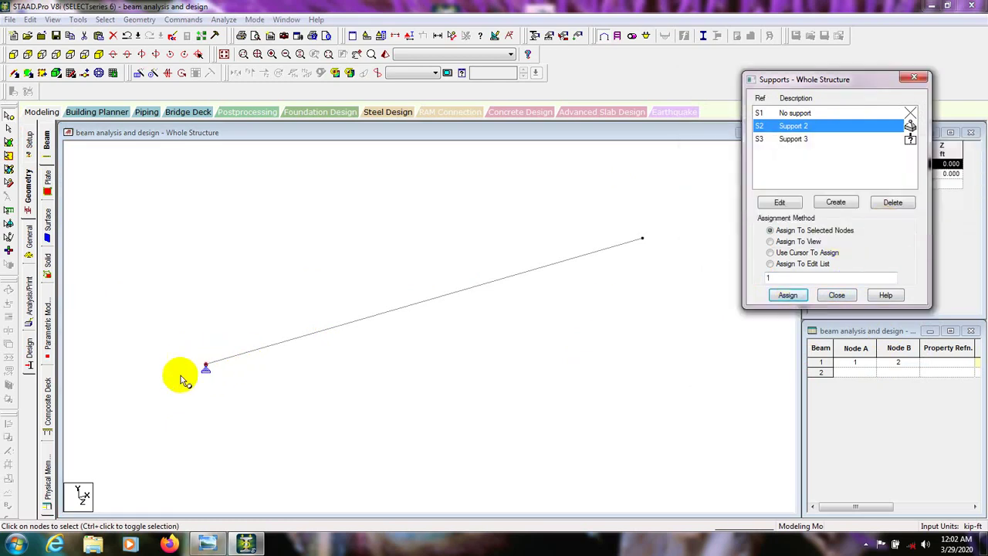
Assign the Enforced But support, Support 3, to the beam's far end node and close the supports dialog.
click(794, 140)
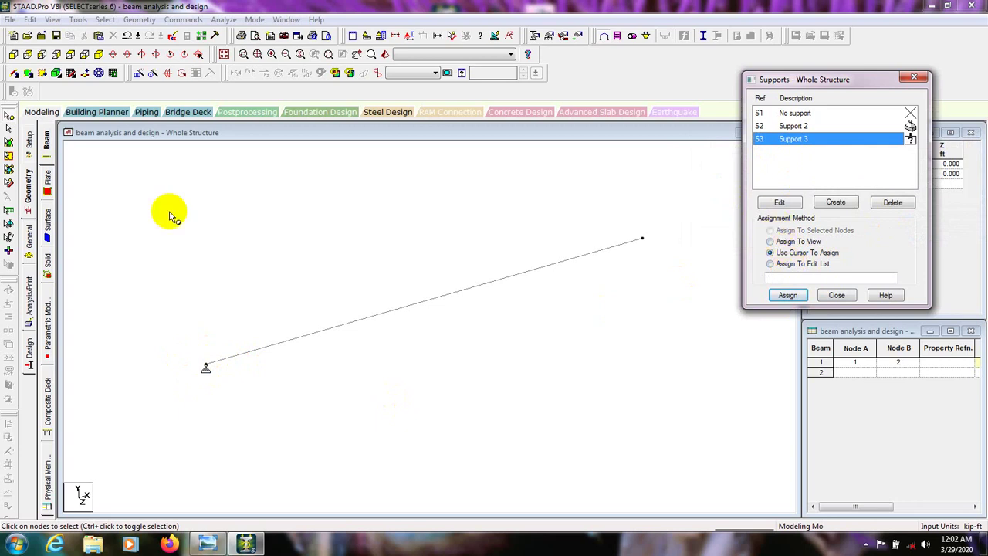
click(641, 240)
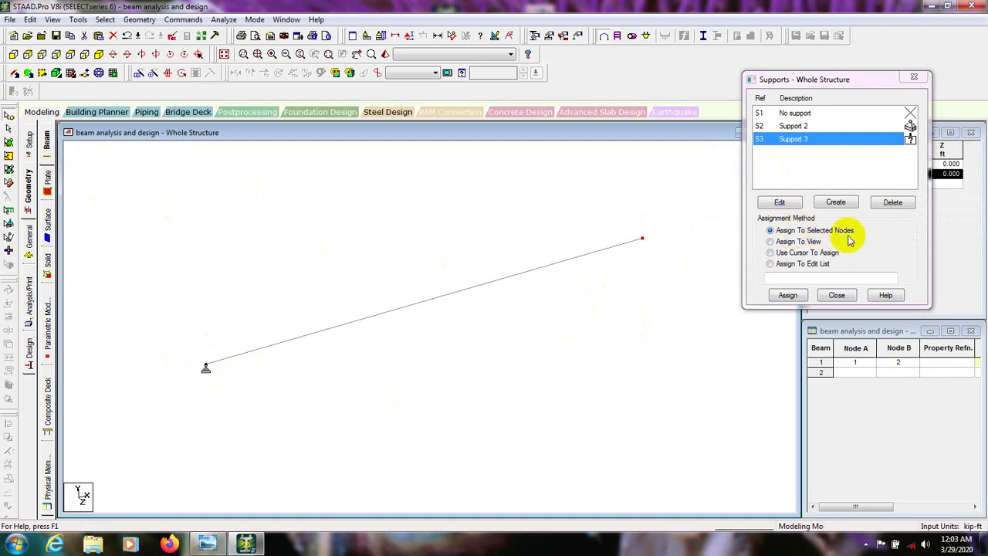
click(788, 296)
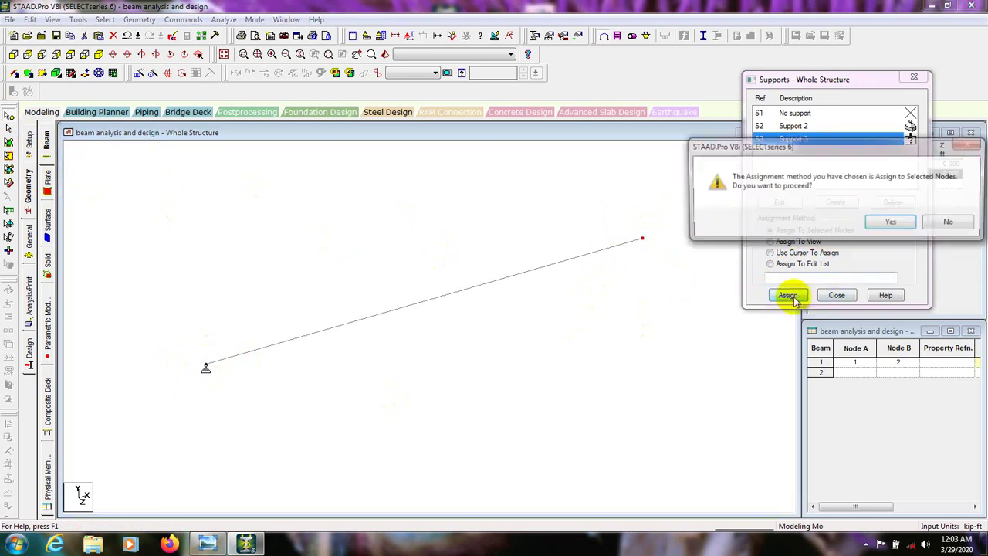
click(890, 224)
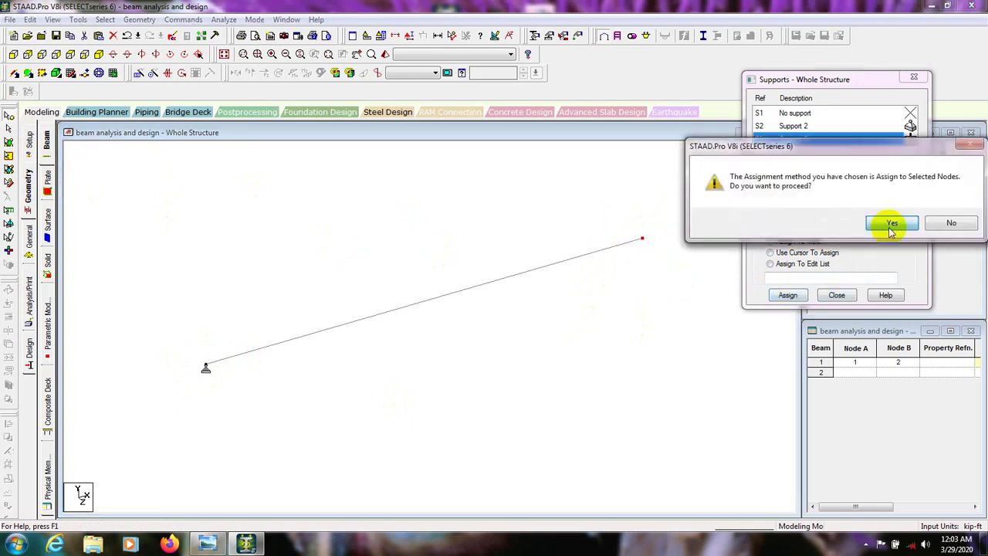
click(836, 296)
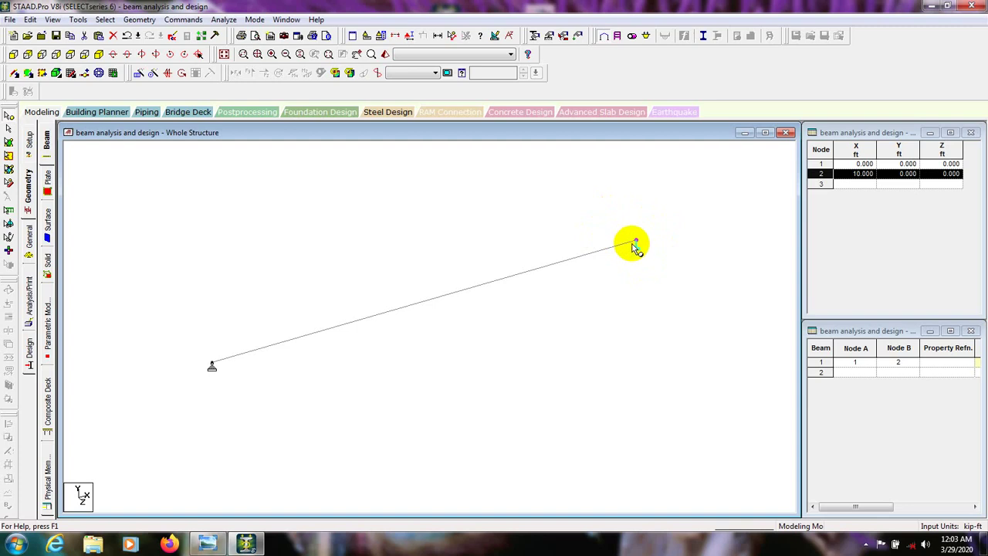
Show the beam in front view and start defining a rectangular section property.
click(14, 53)
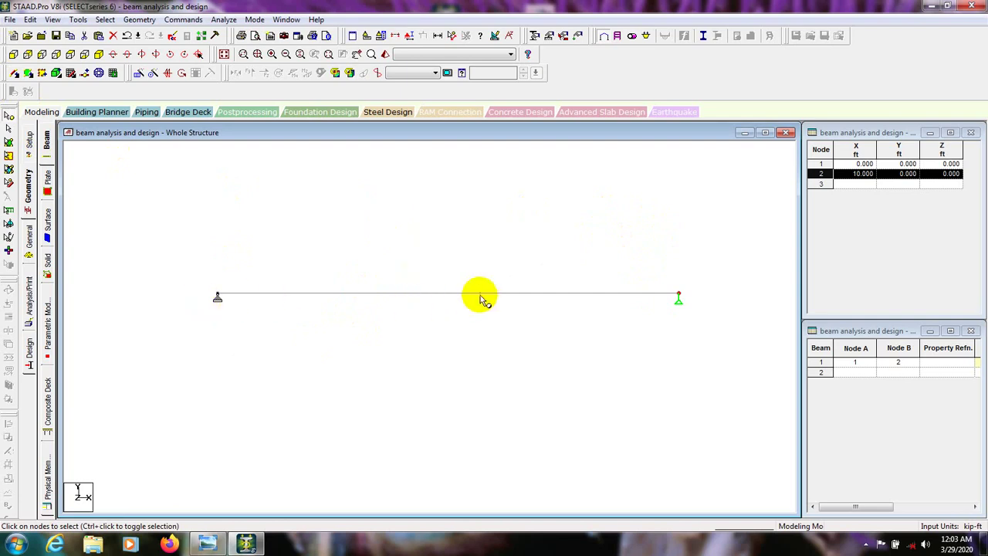
click(534, 40)
drag(136, 31, 865, 84)
click(892, 236)
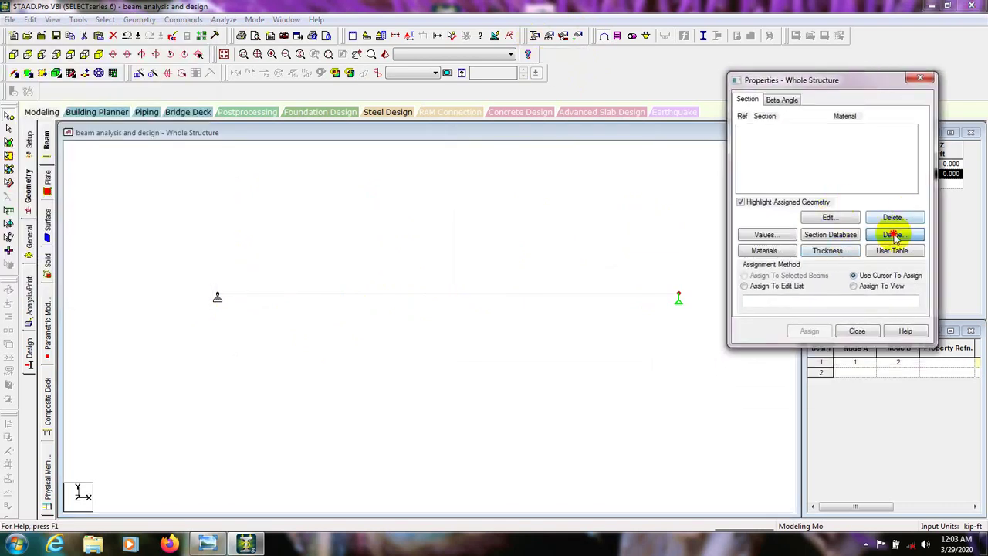
click(320, 174)
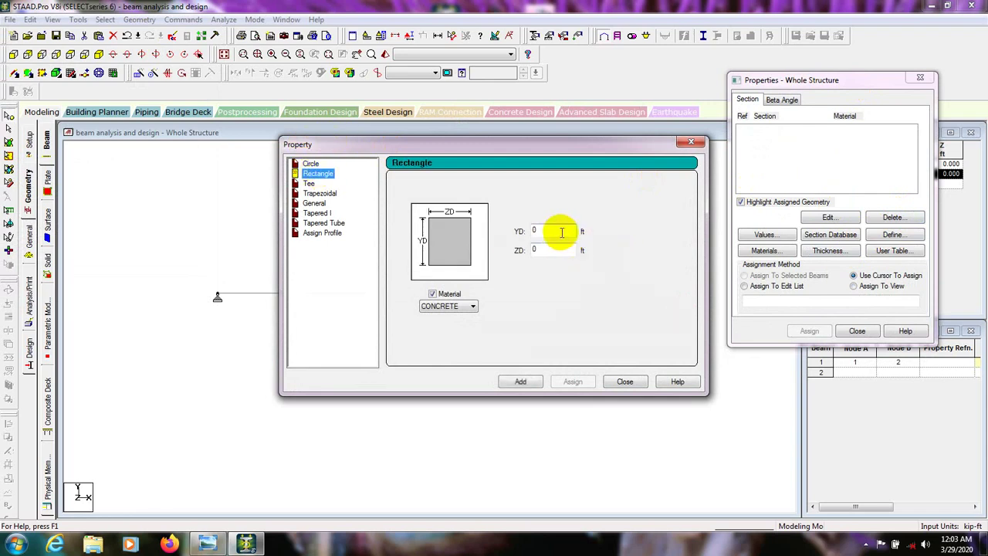
Compare the dimension inputs of the Circle and Rectangle section types, ending on Rectangle.
click(309, 164)
click(317, 174)
click(310, 162)
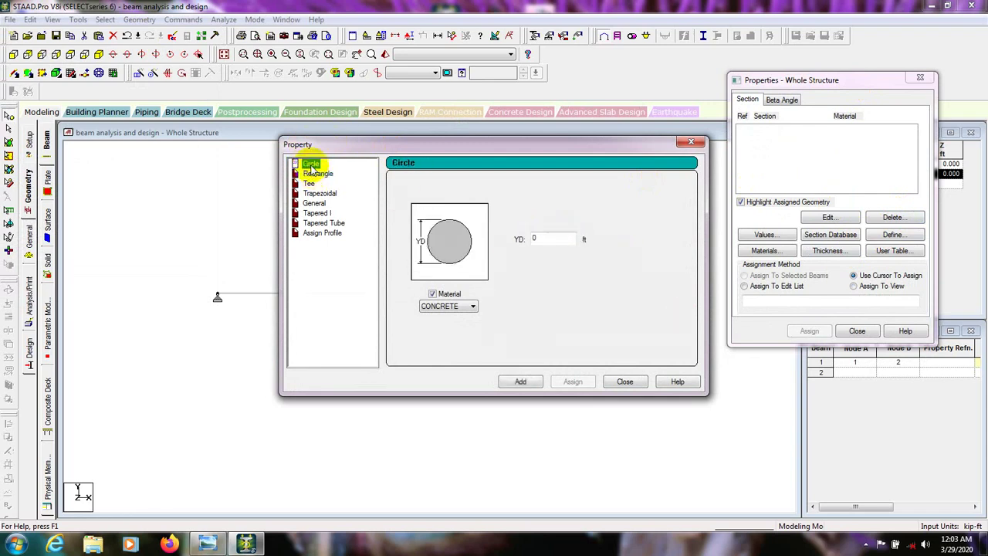
click(315, 175)
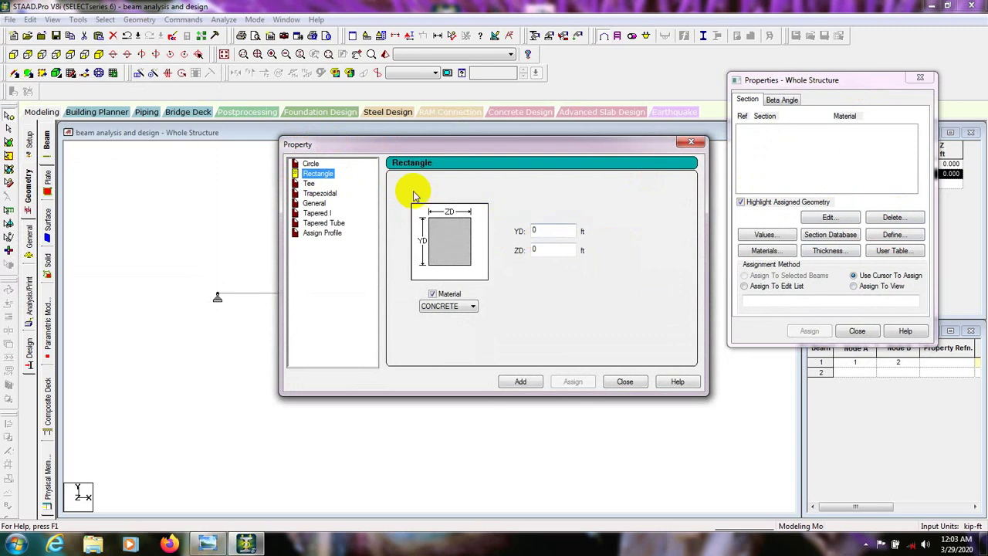
click(311, 164)
click(318, 175)
click(310, 166)
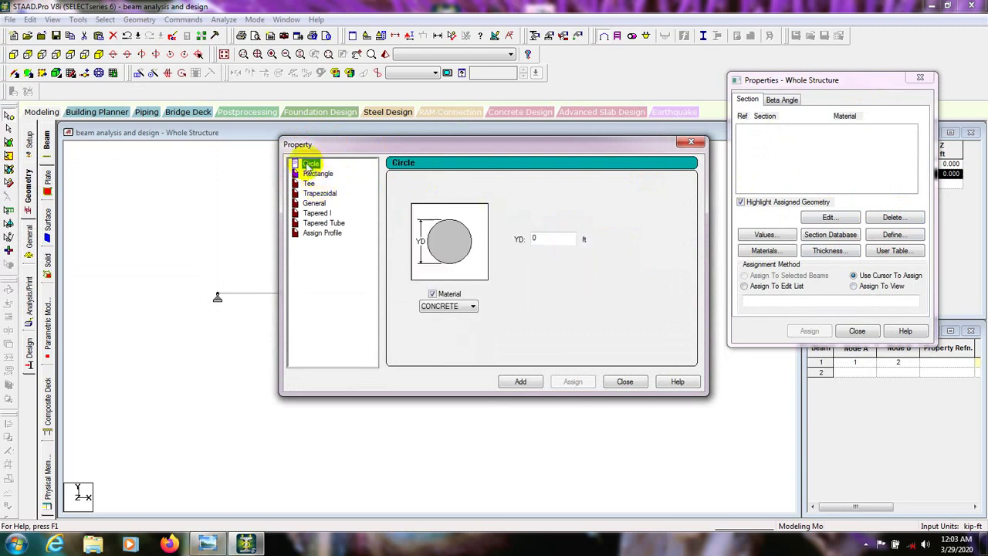
click(318, 174)
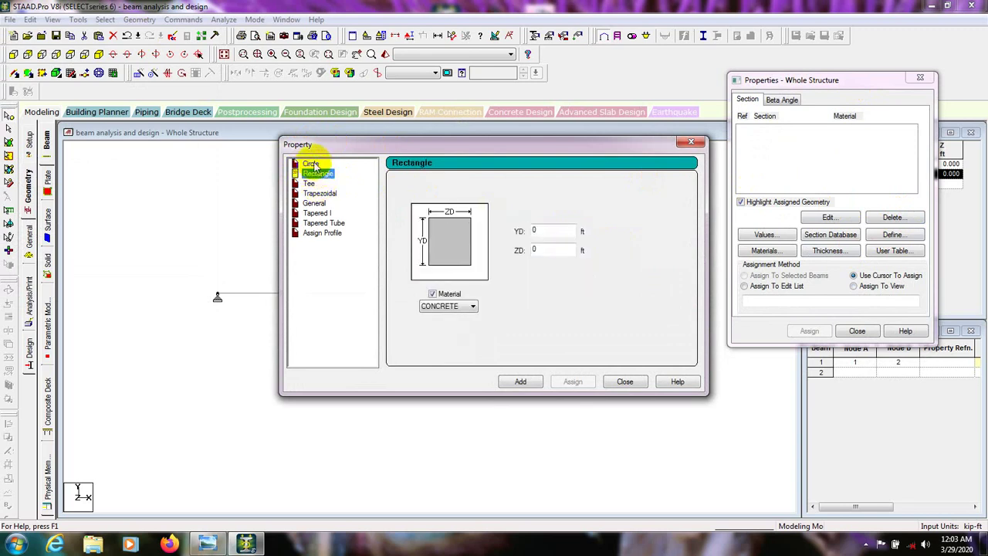
click(311, 164)
click(317, 175)
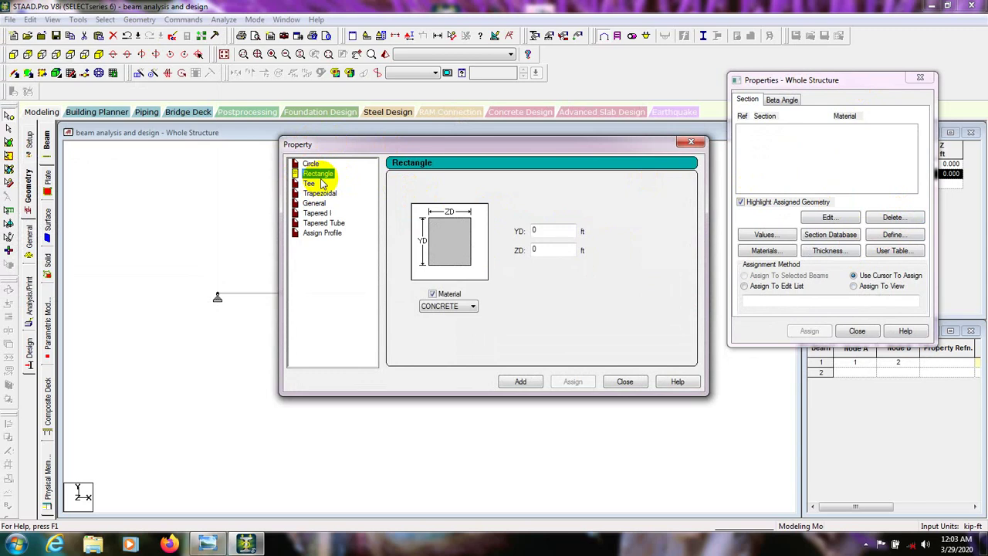
drag(390, 145, 390, 148)
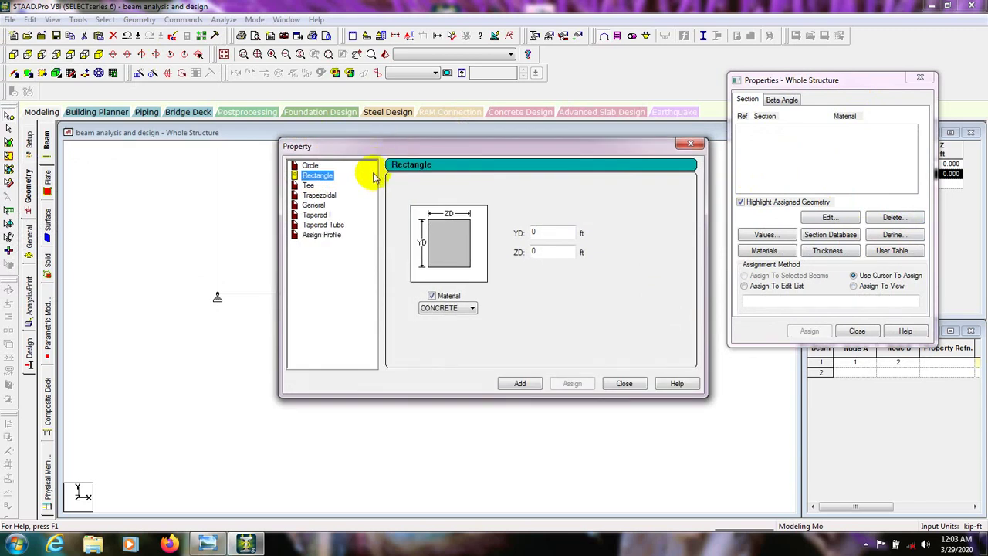
drag(426, 146, 422, 146)
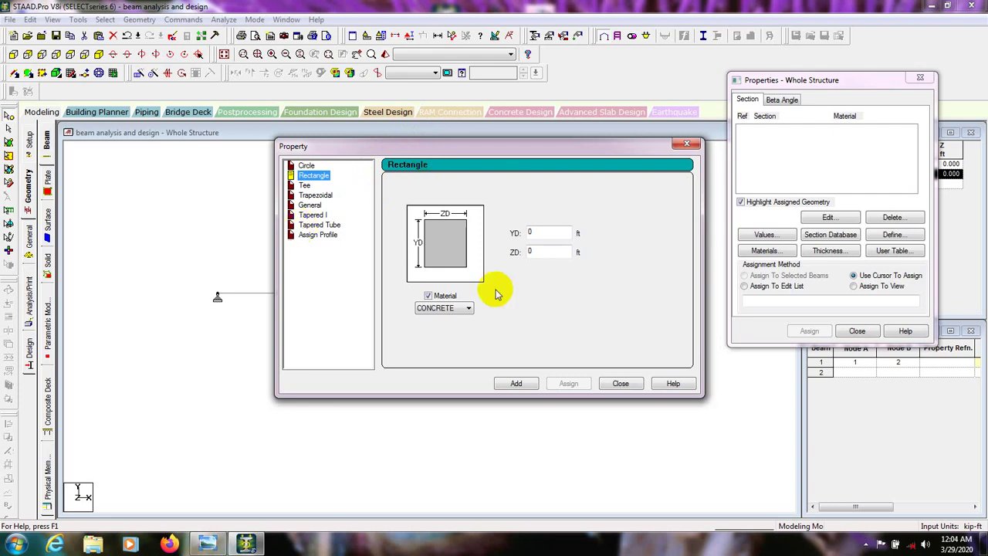
Add a rectangular concrete section with YD 1.5 ft and ZD 1 ft, and close the section definition.
double_click(562, 233)
text(1)
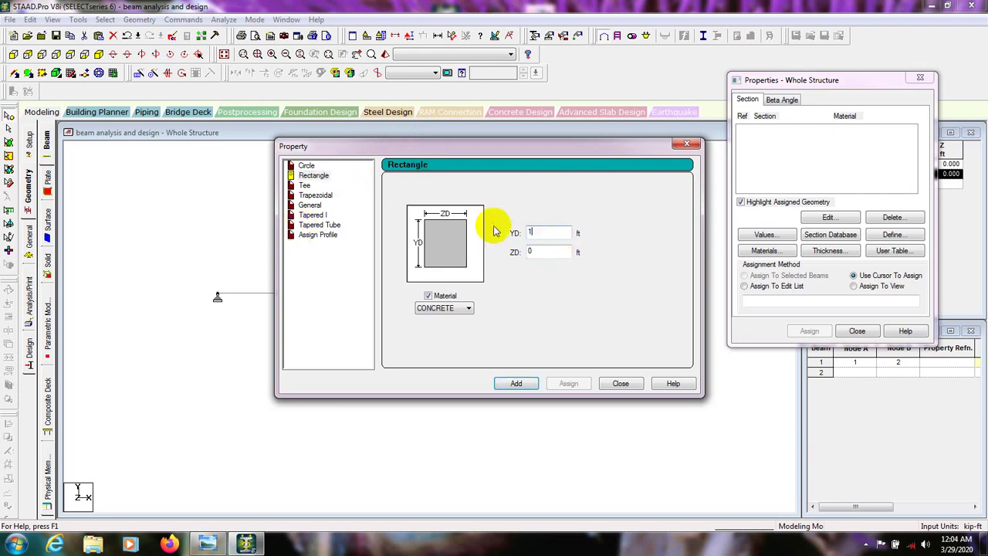
double_click(531, 251)
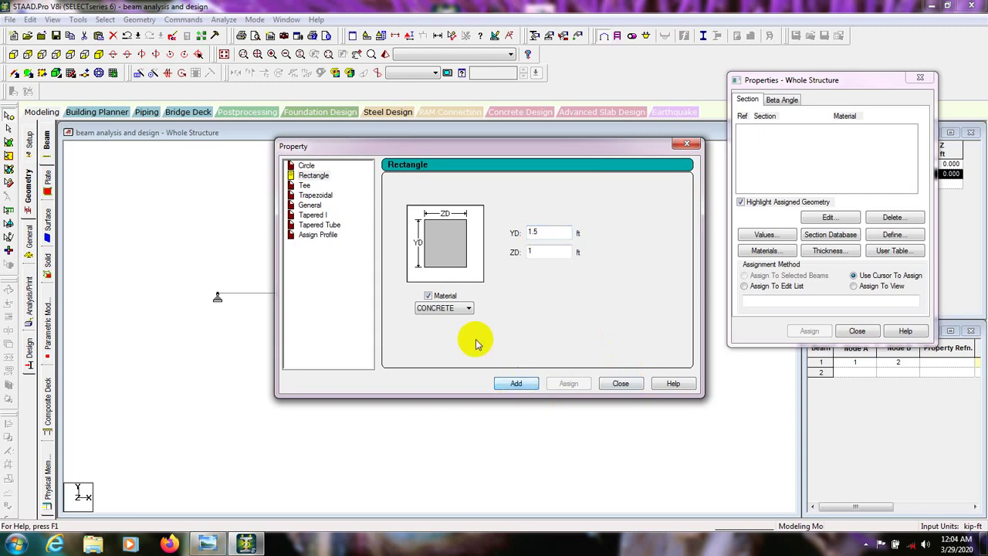
click(515, 384)
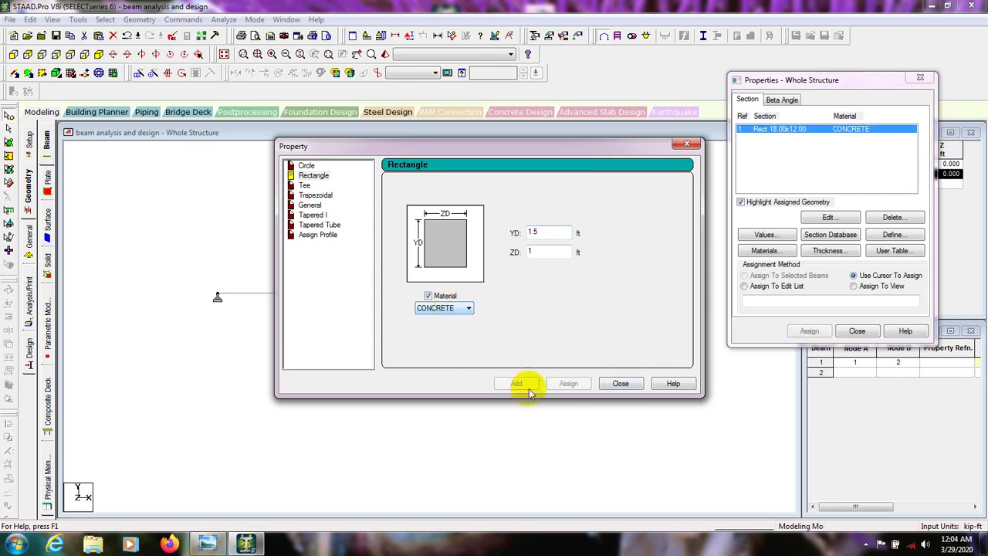
click(619, 383)
Assign the rectangular concrete section to the beam using Assign To View, and decline the auto save.
click(770, 132)
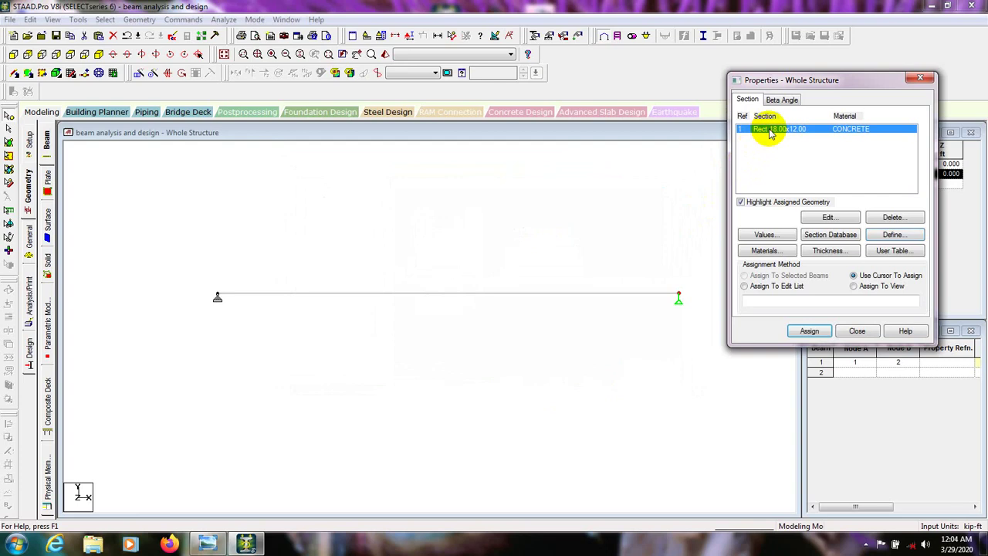
click(858, 286)
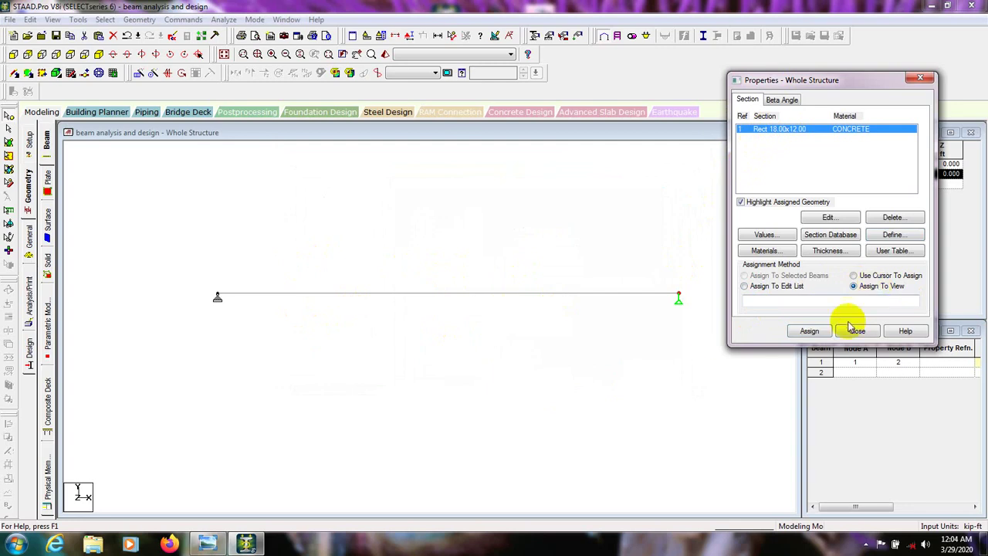
click(807, 330)
click(870, 243)
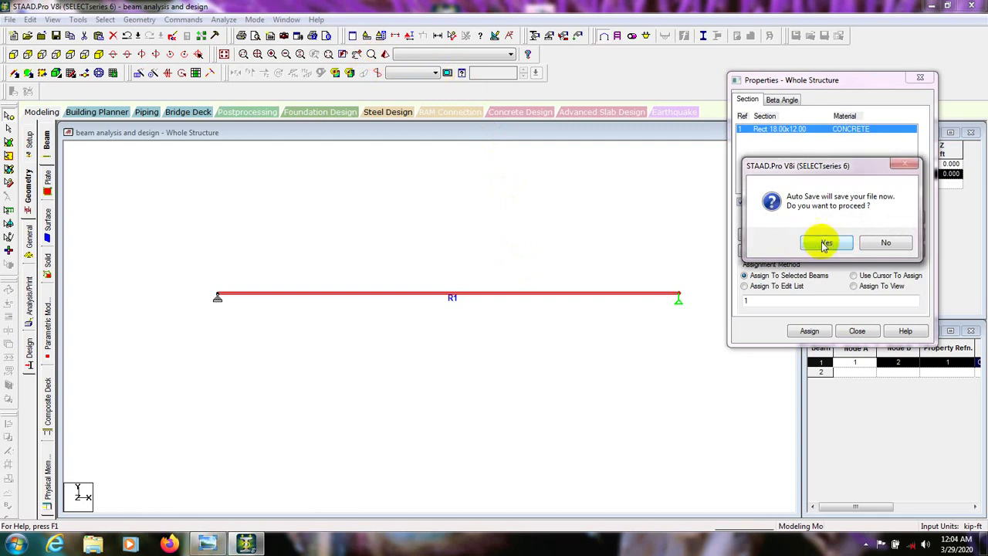
click(886, 242)
Inspect the beam in a 3D rendered view, closing the properties dialog and the whole-structure window.
click(385, 54)
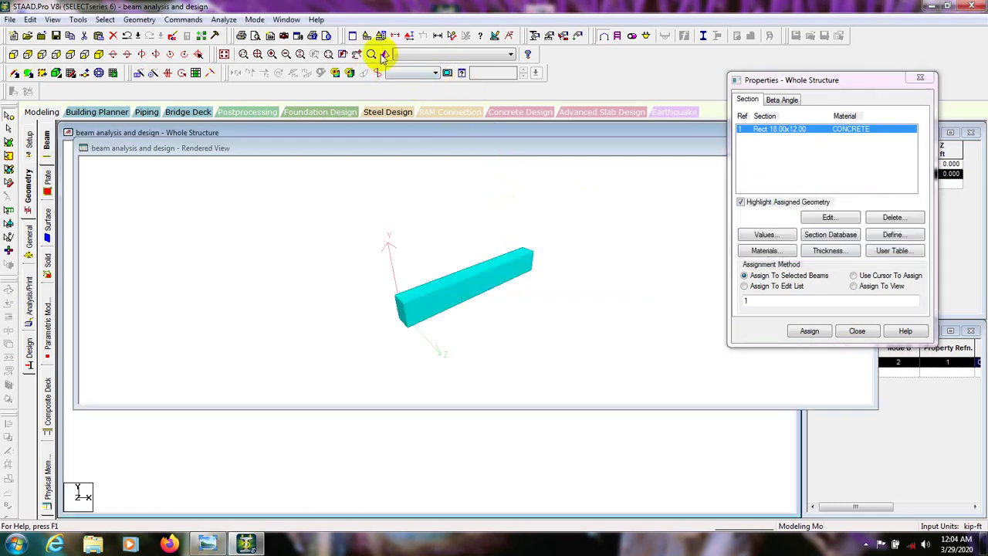
click(600, 132)
click(920, 78)
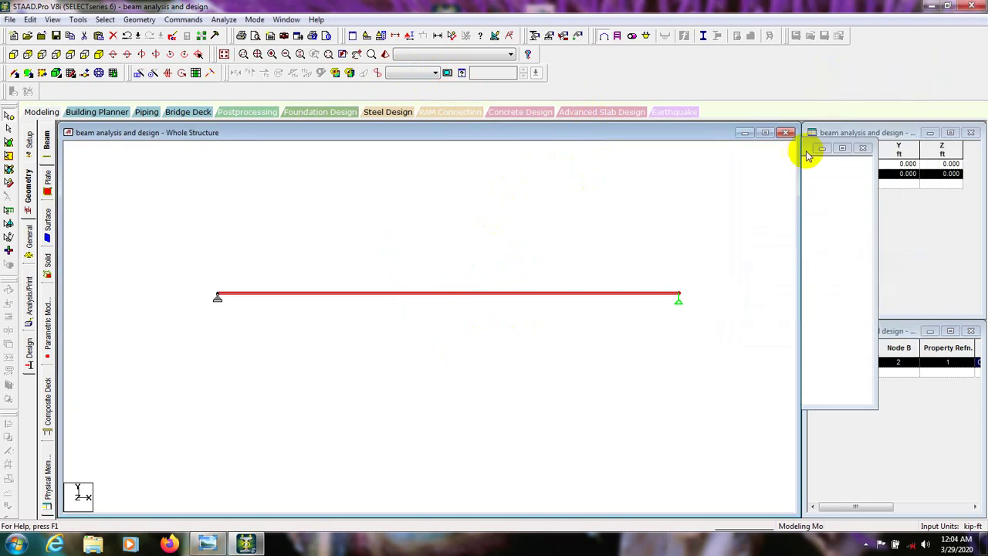
click(788, 132)
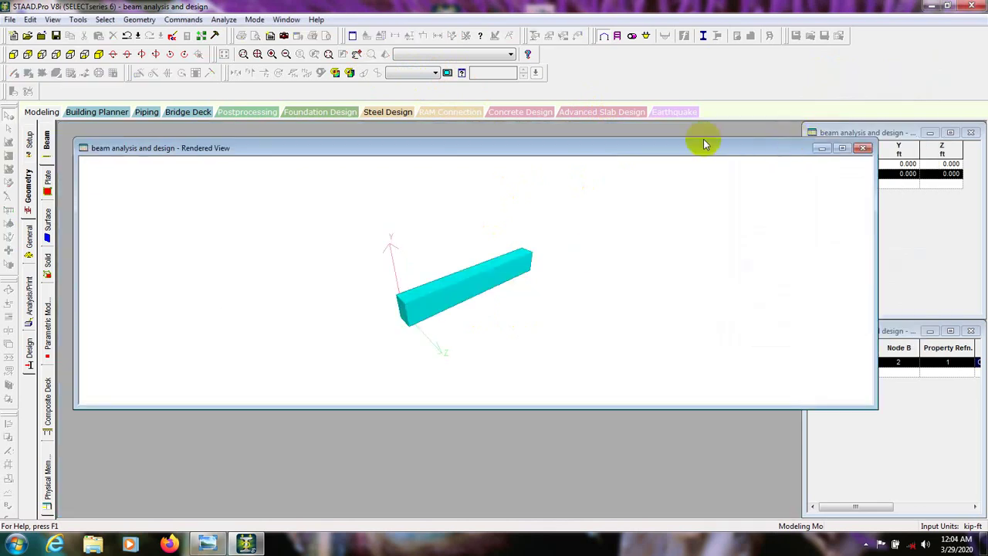
drag(721, 154, 706, 153)
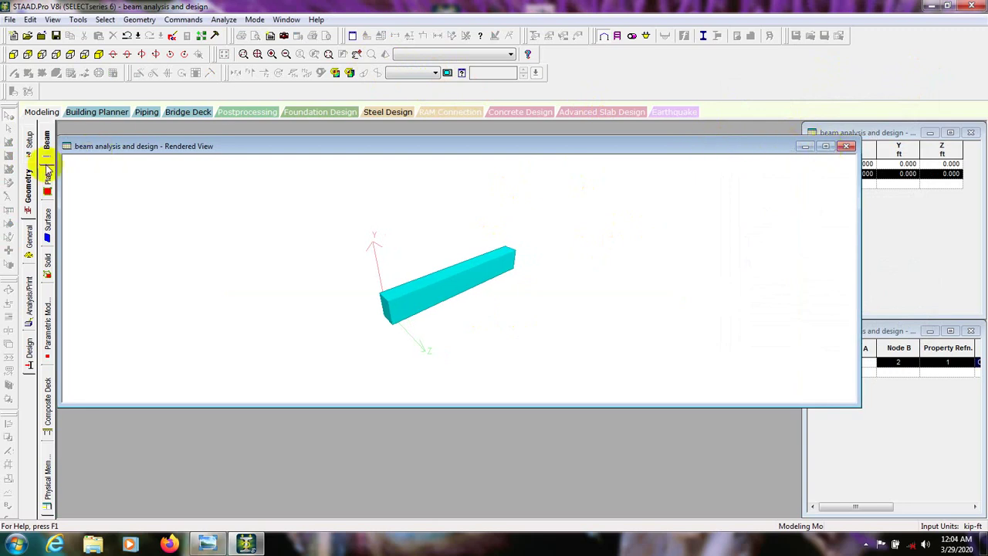
Bring back the whole-structure view of the beam and show it from the front.
click(30, 187)
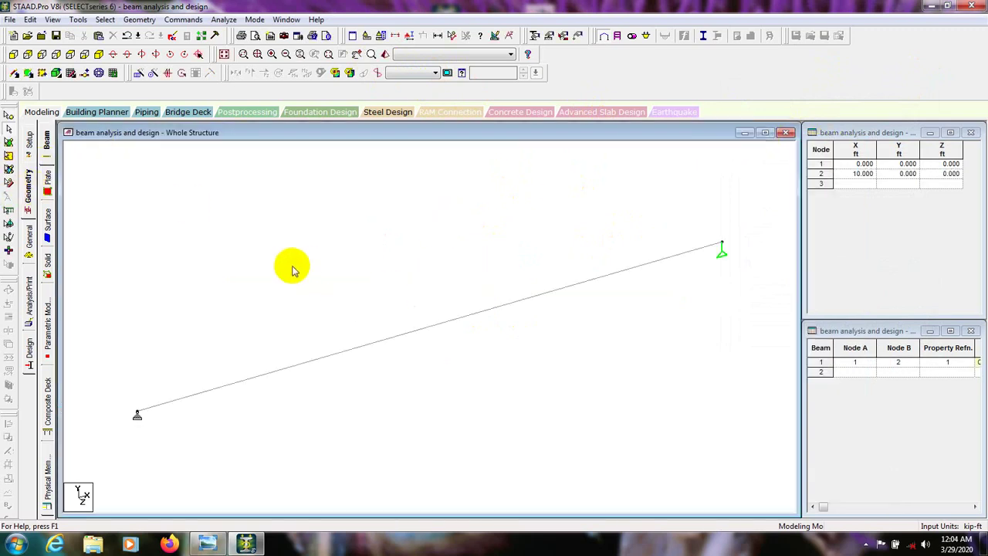
click(13, 56)
scroll(375, 300, down, 2)
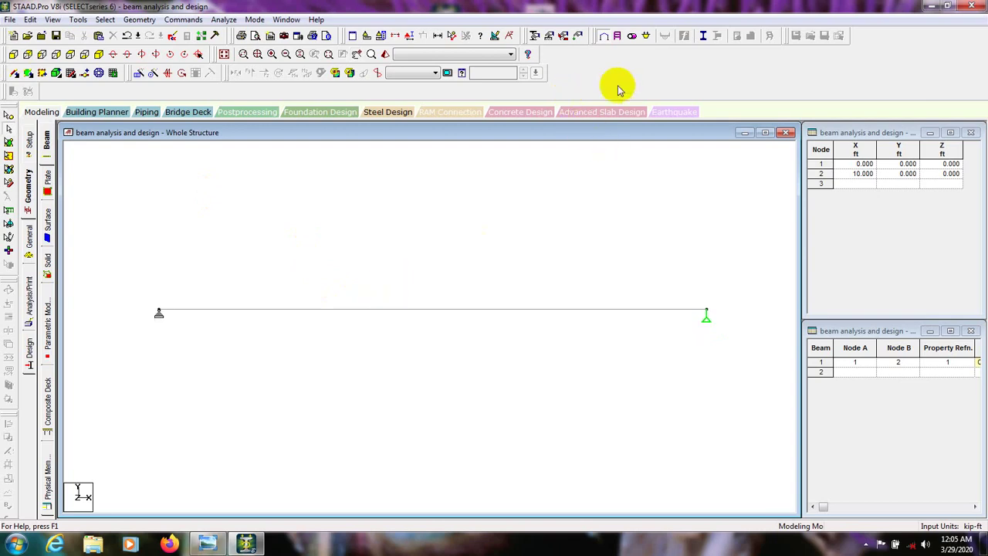
Create primary load case 1, titled LOAD CASE 1, with the Live loading type.
click(576, 37)
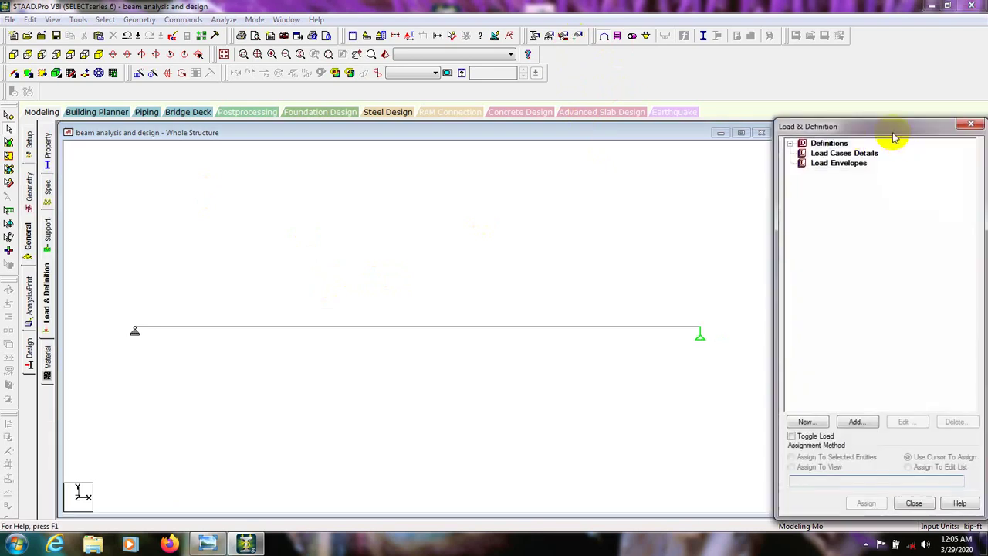
click(818, 155)
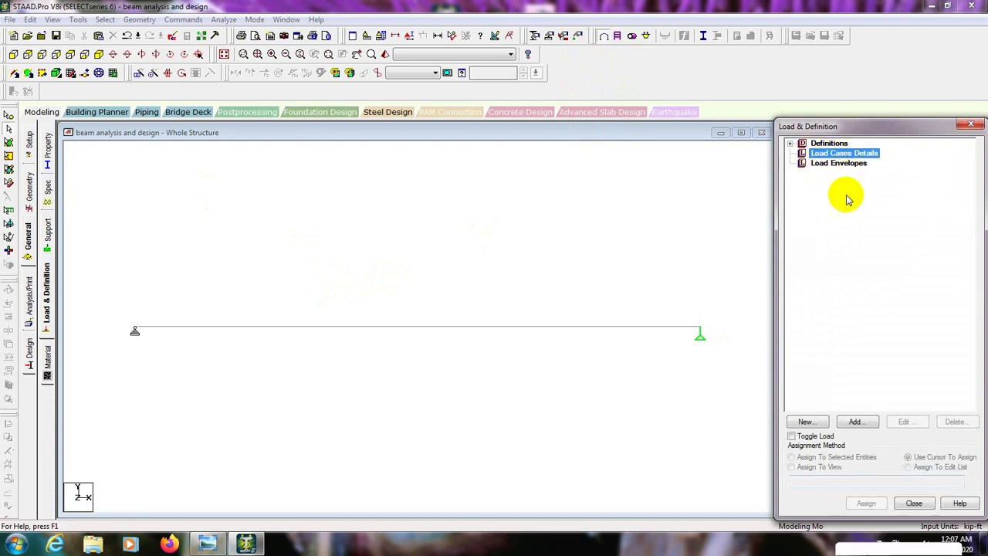
click(855, 423)
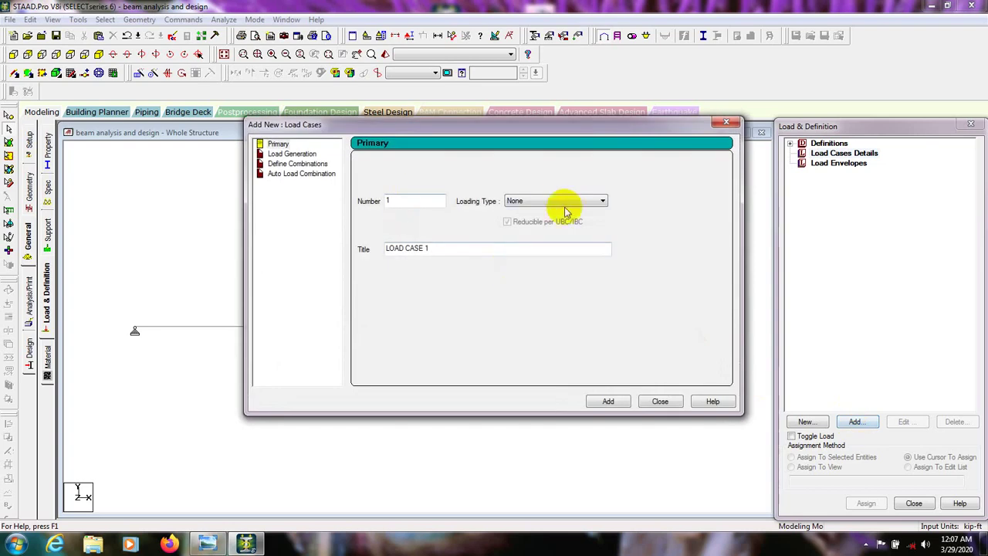
click(556, 201)
click(538, 220)
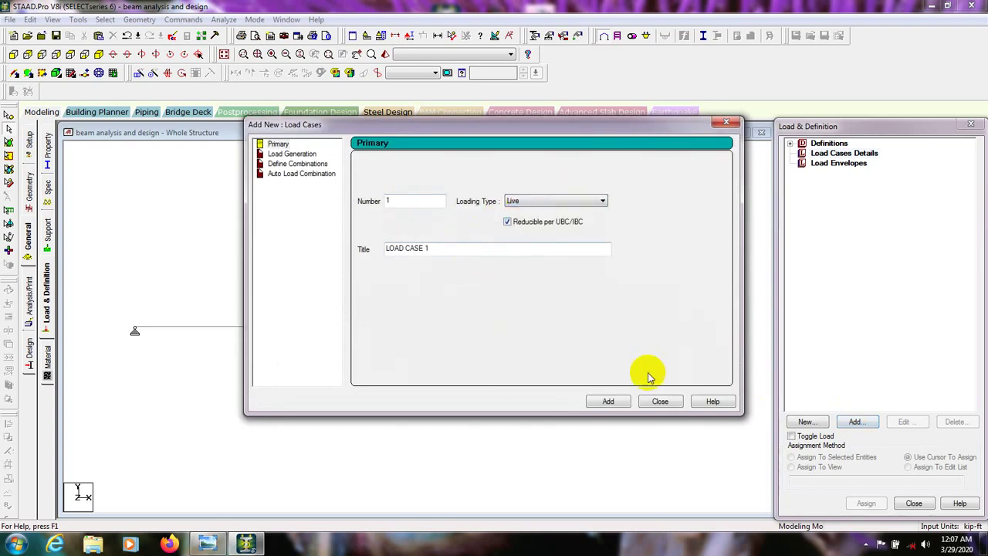
click(610, 403)
Add primary load case 2, titled LOAD CASE 2, with the Dead loading type and close the load case definition.
click(529, 200)
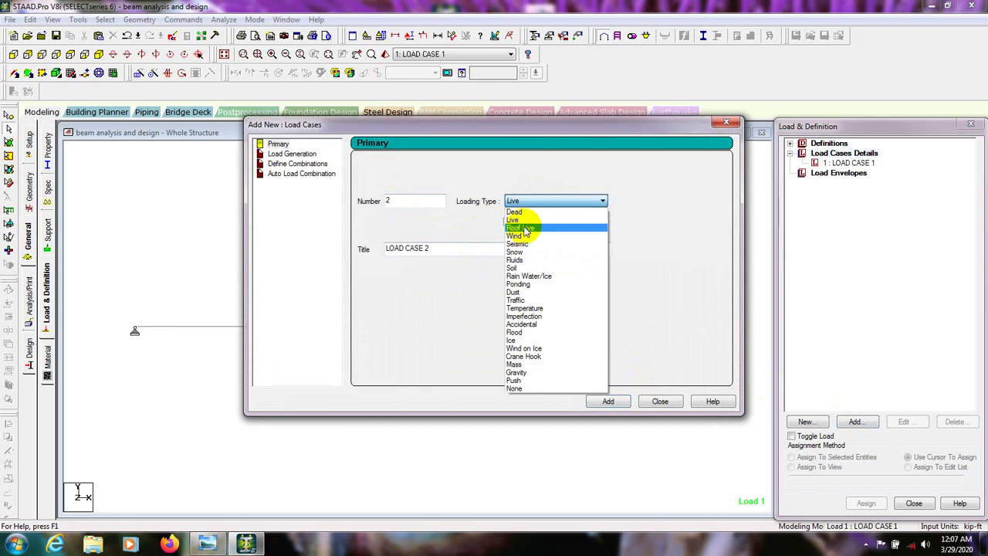
click(516, 211)
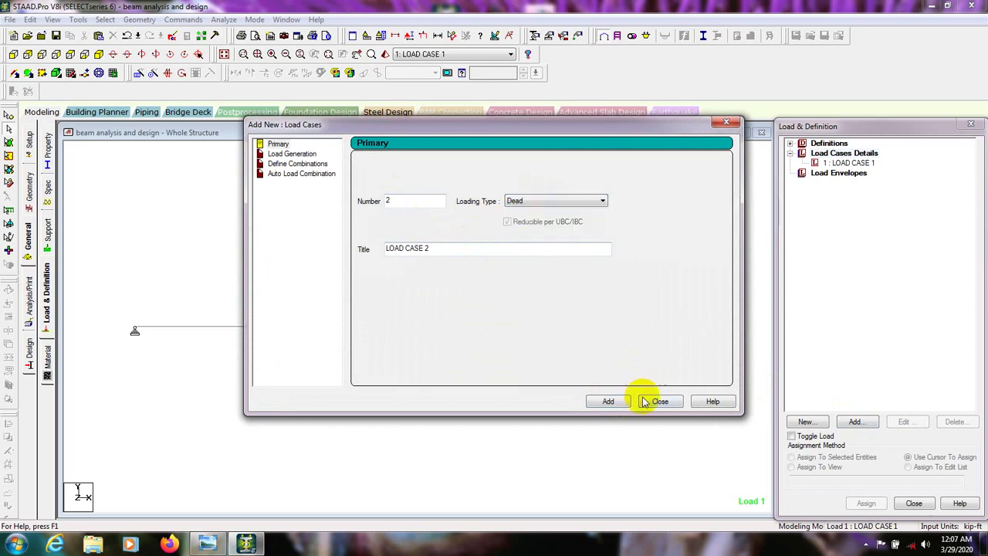
click(610, 411)
click(660, 401)
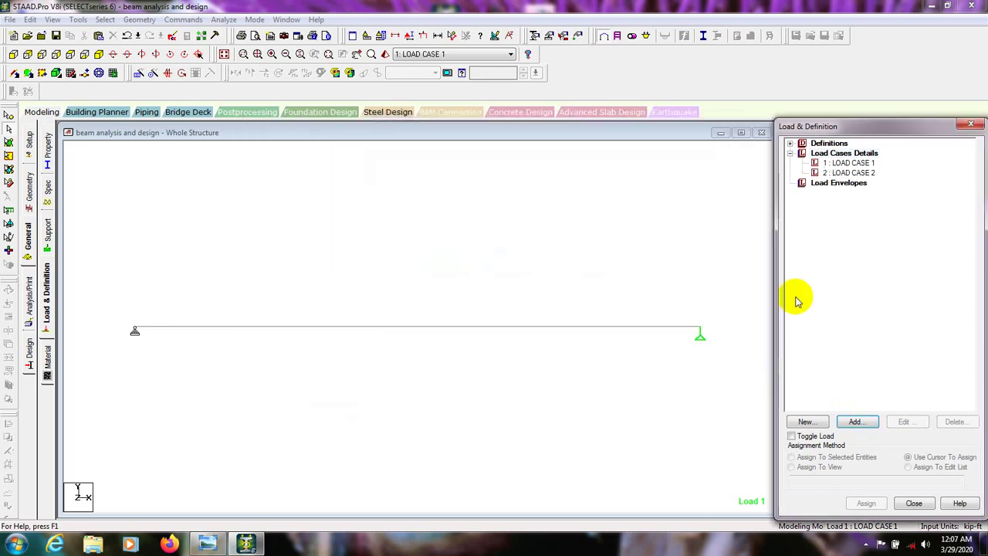
Add a selfweight load in the Y direction with factor -1 to load case 1.
click(849, 163)
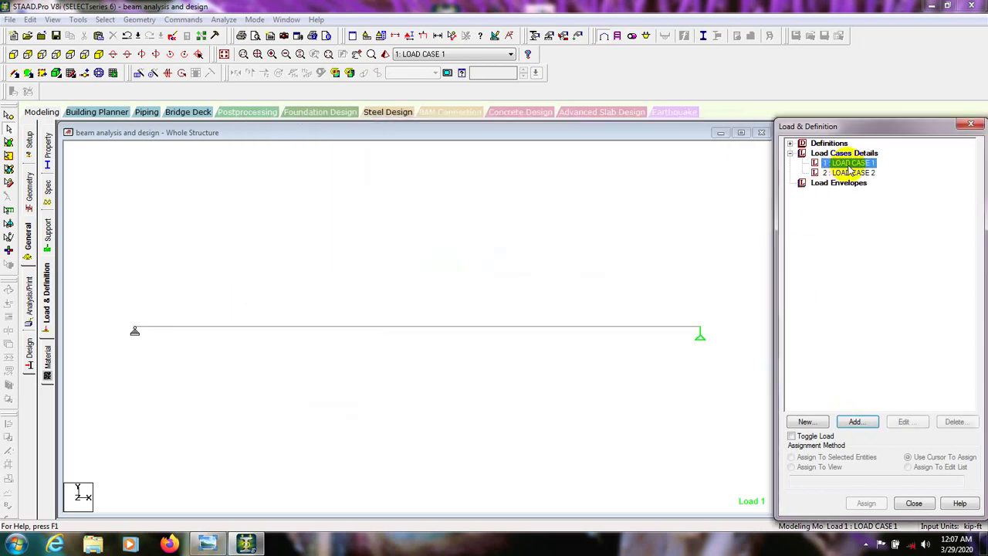
click(855, 421)
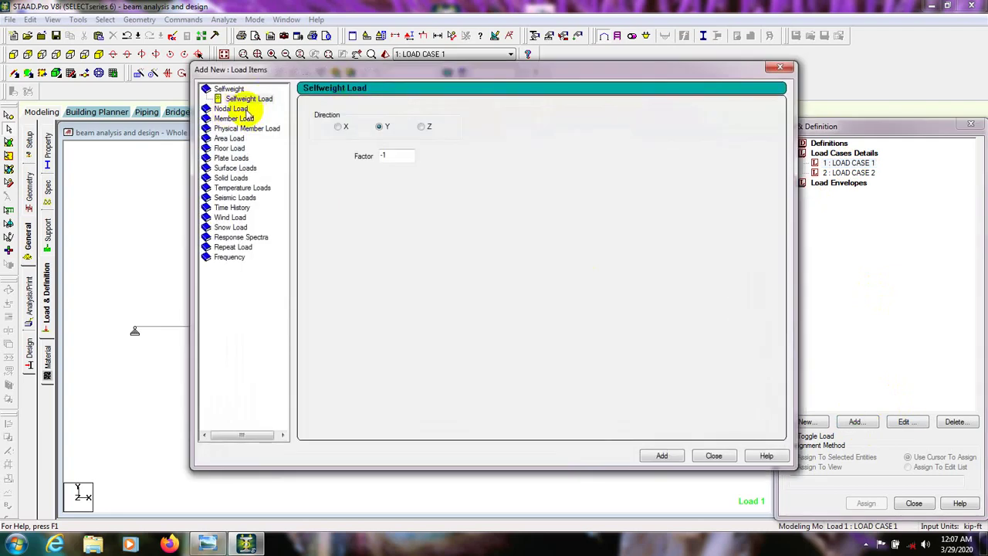
click(234, 108)
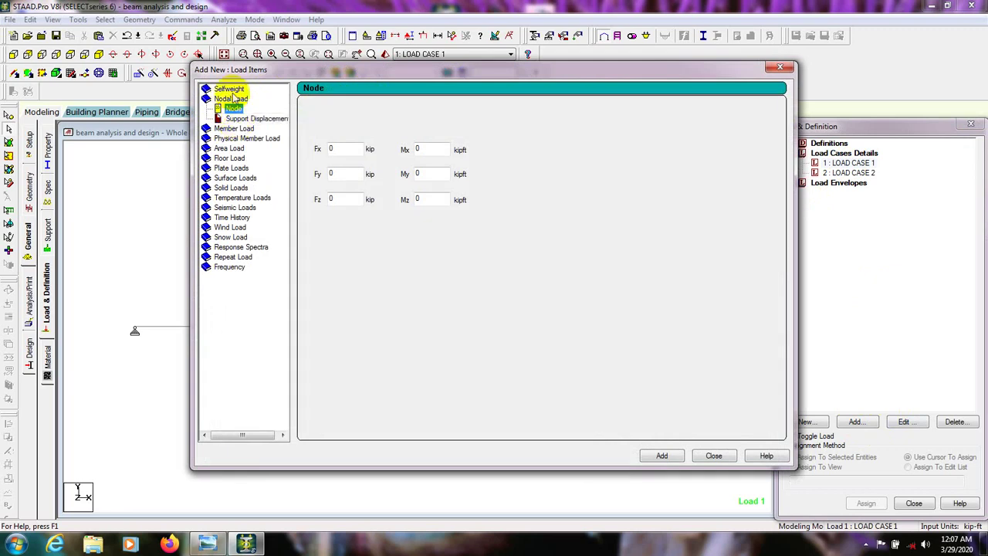
click(230, 90)
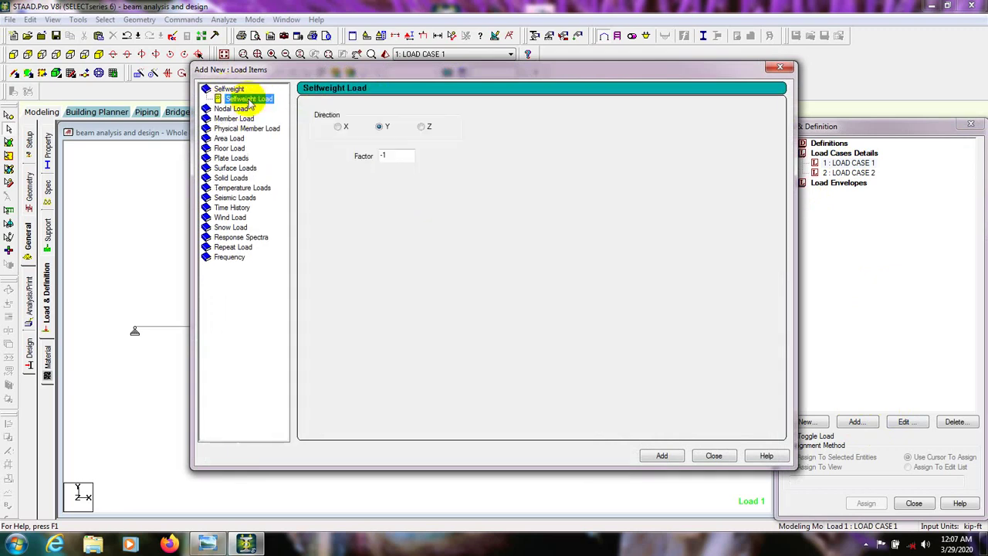
double_click(388, 155)
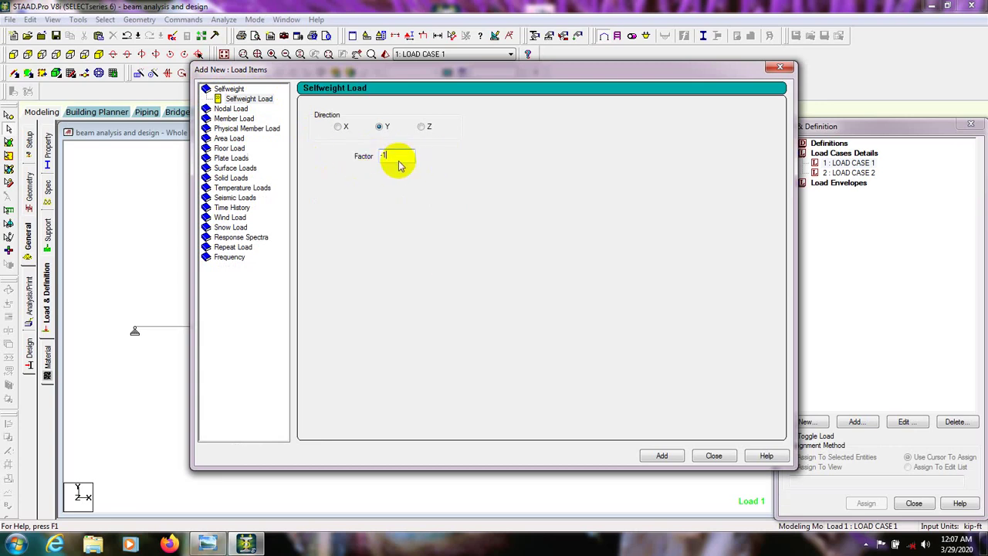
click(664, 455)
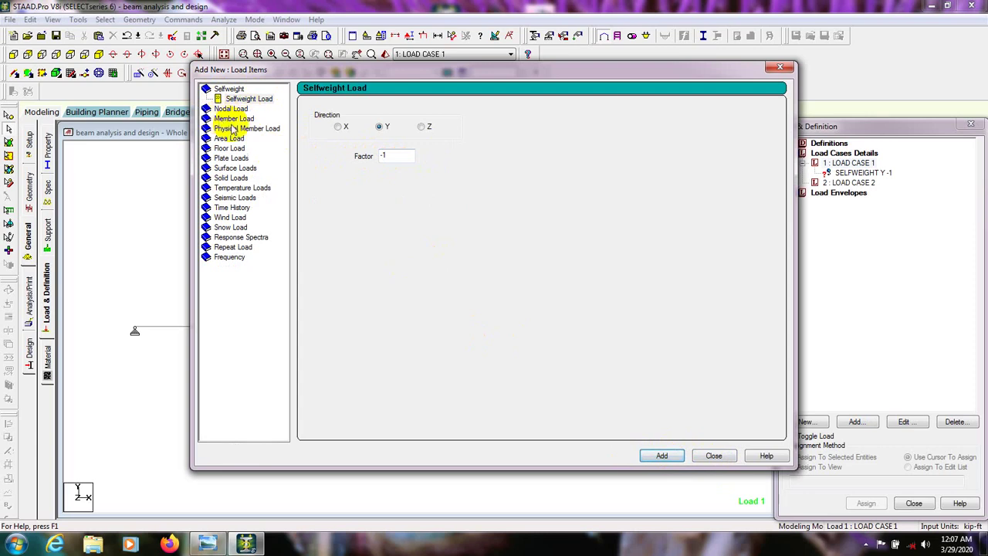
Leave the member load options without adding one, and delete the selfweight load from load case 1.
click(231, 119)
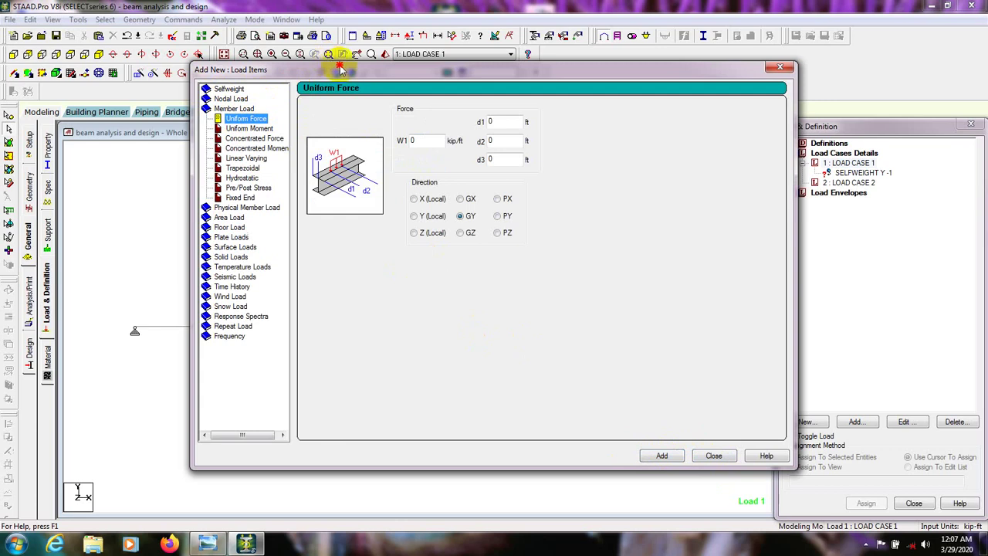
drag(342, 70, 356, 71)
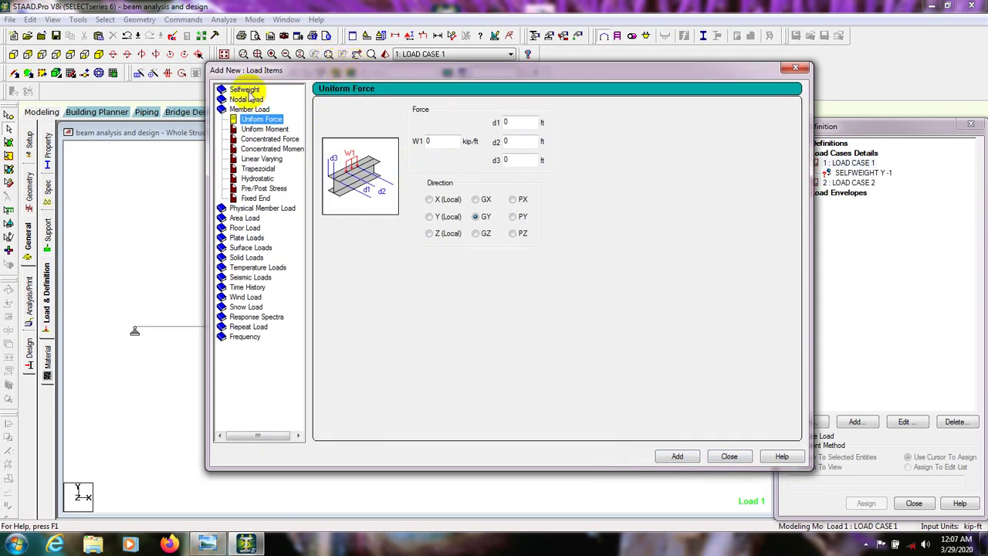
click(795, 68)
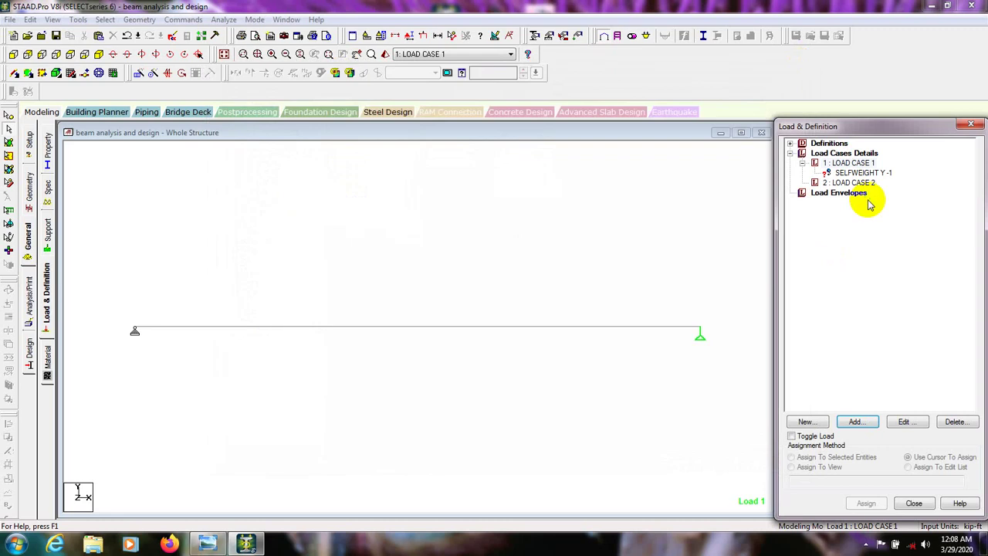
click(862, 172)
click(954, 422)
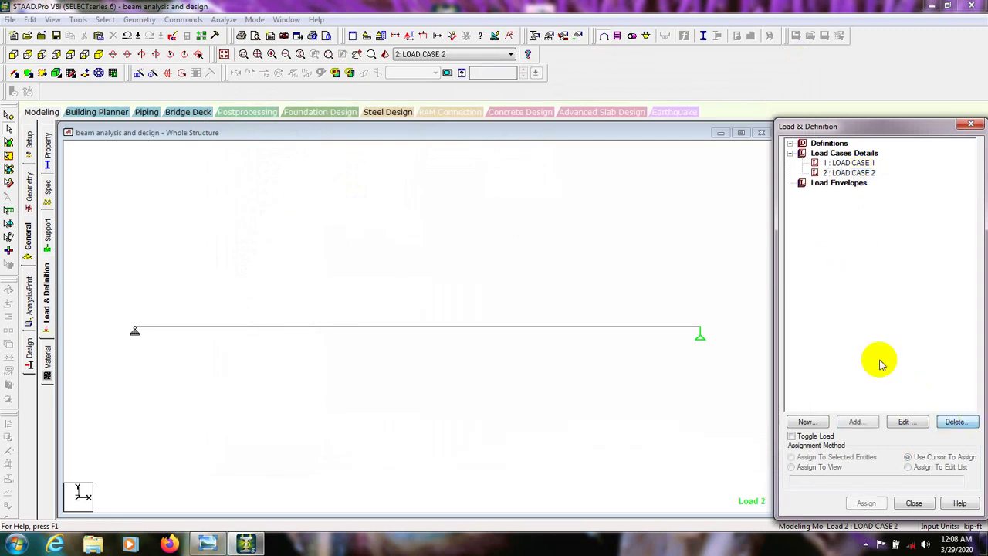
Start a concentrated member force in load case 1 with P set to 10 kip in the GY direction.
click(855, 421)
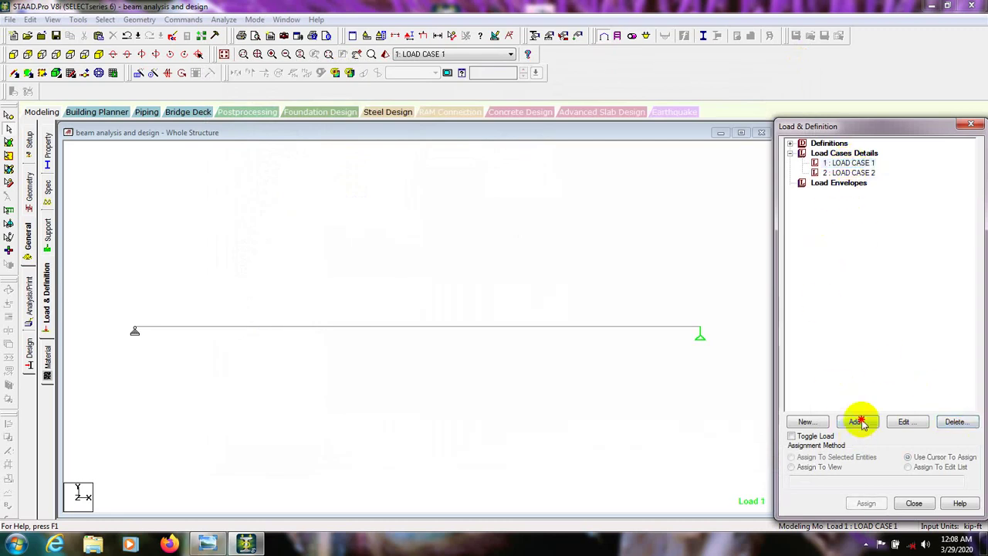
click(510, 54)
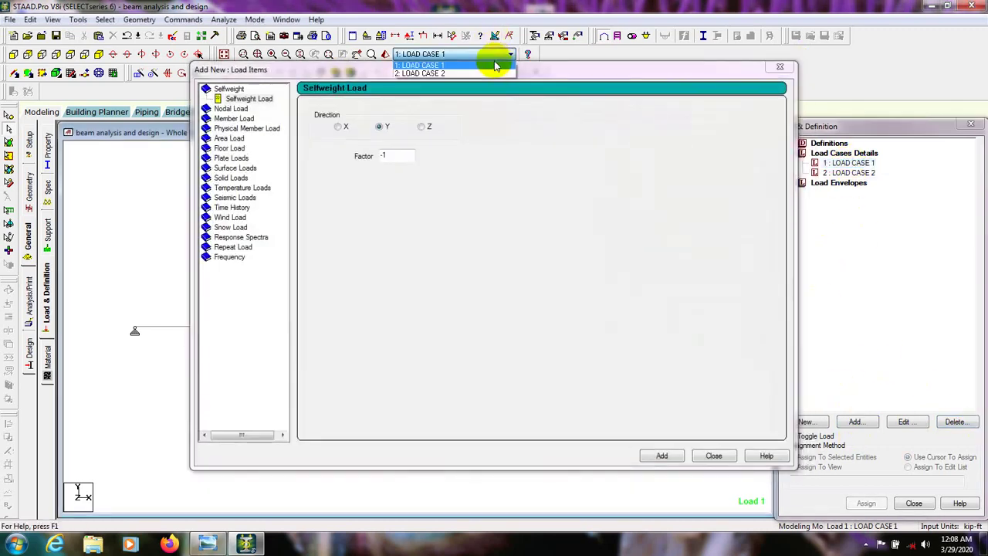
click(503, 65)
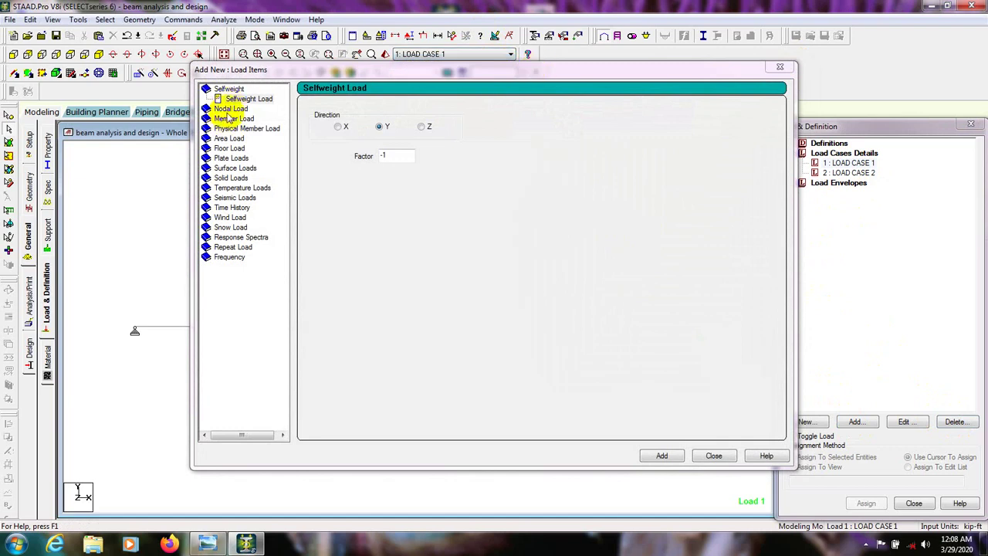
click(234, 118)
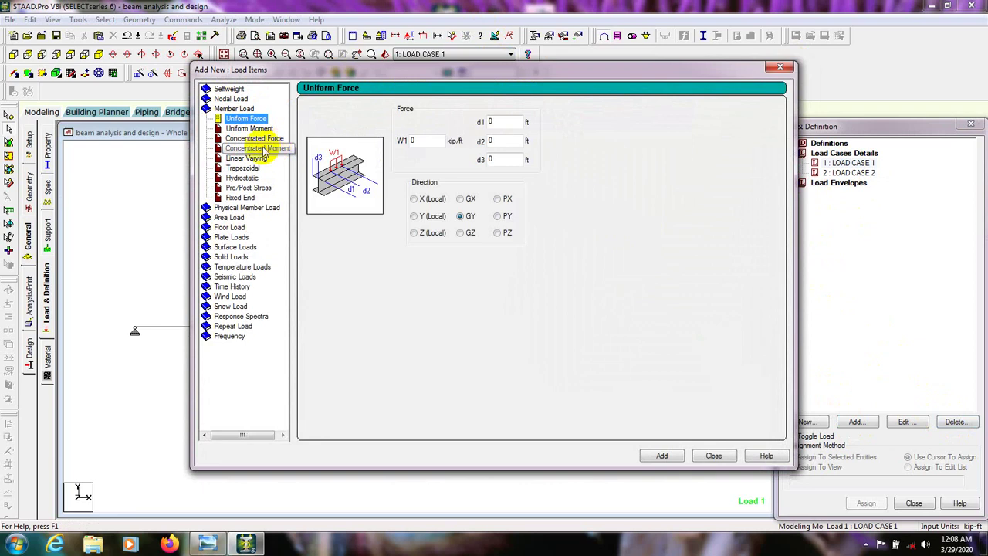
click(249, 139)
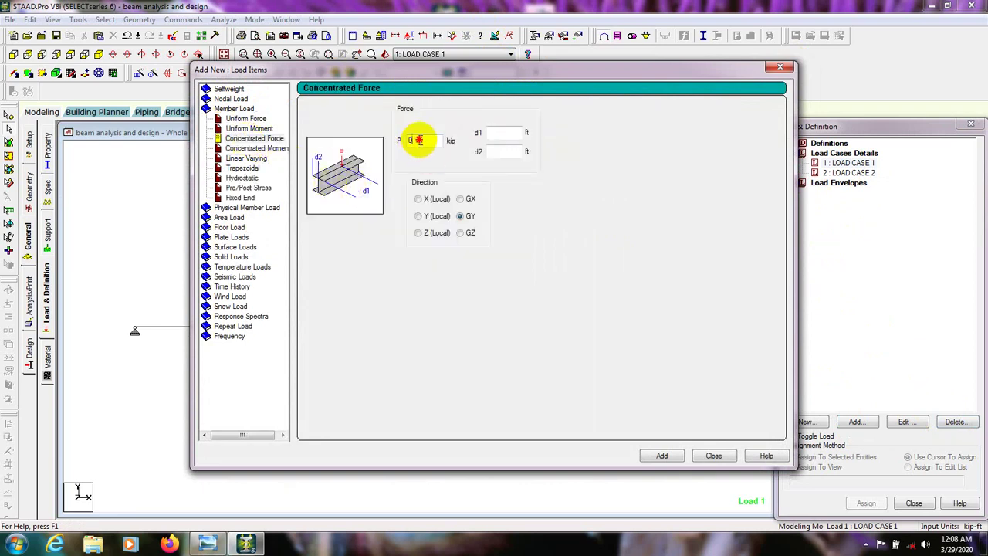
double_click(422, 142)
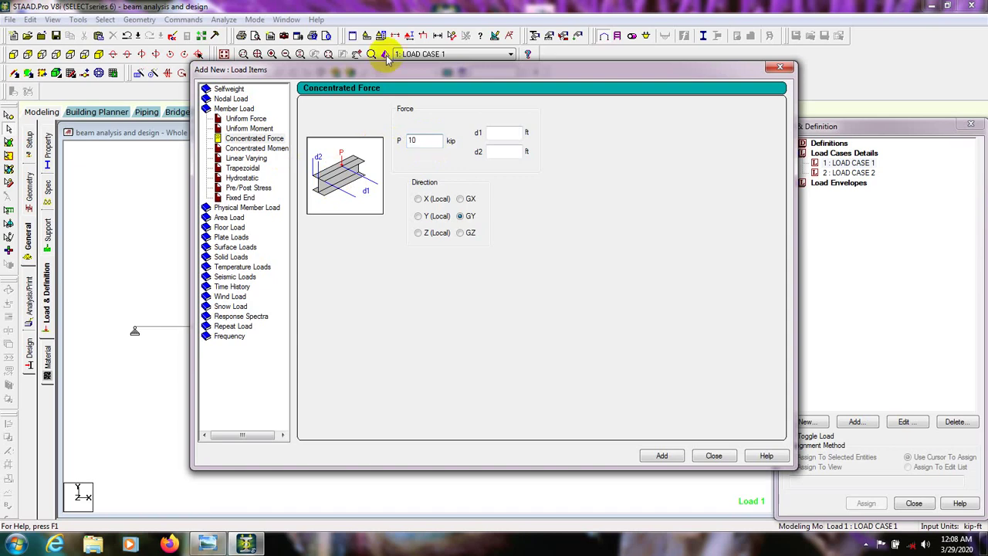
Set the concentrated force's distances to d1 = 5 ft and d2 = 0 ft.
drag(395, 71, 629, 80)
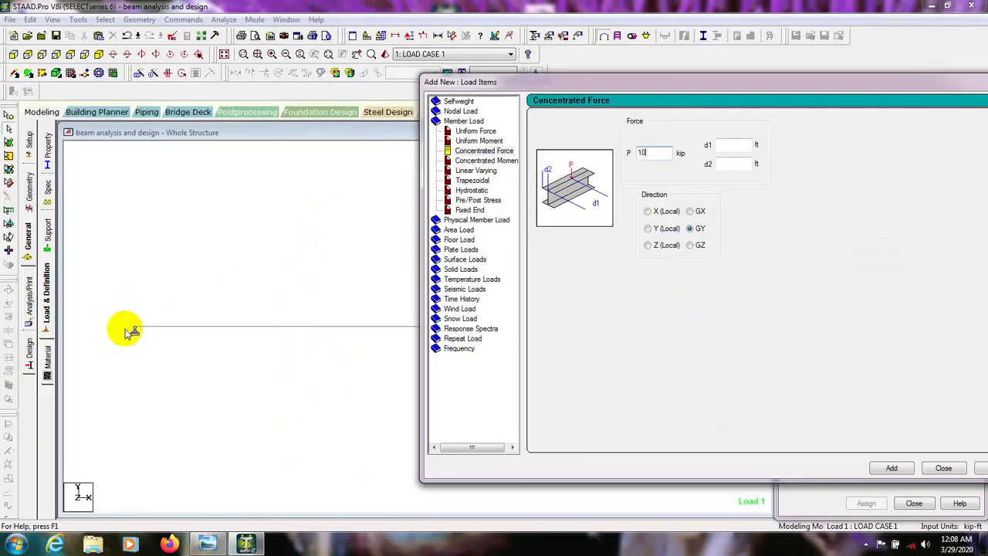
drag(615, 86, 501, 364)
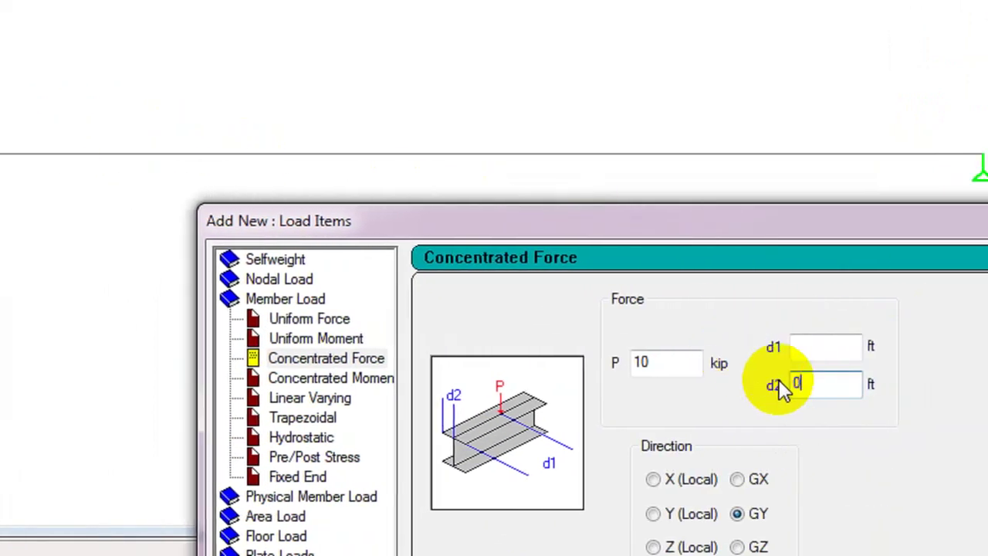
double_click(918, 382)
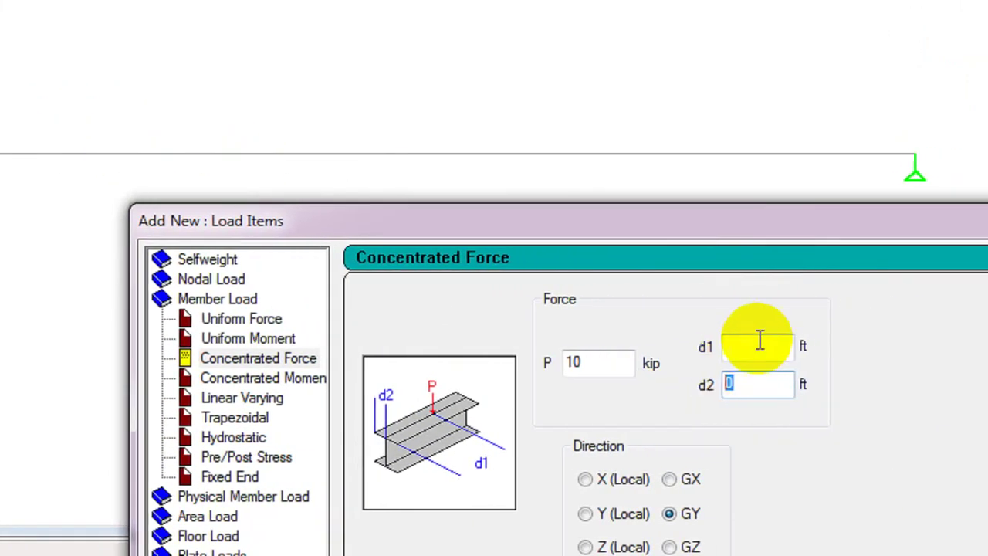
click(763, 345)
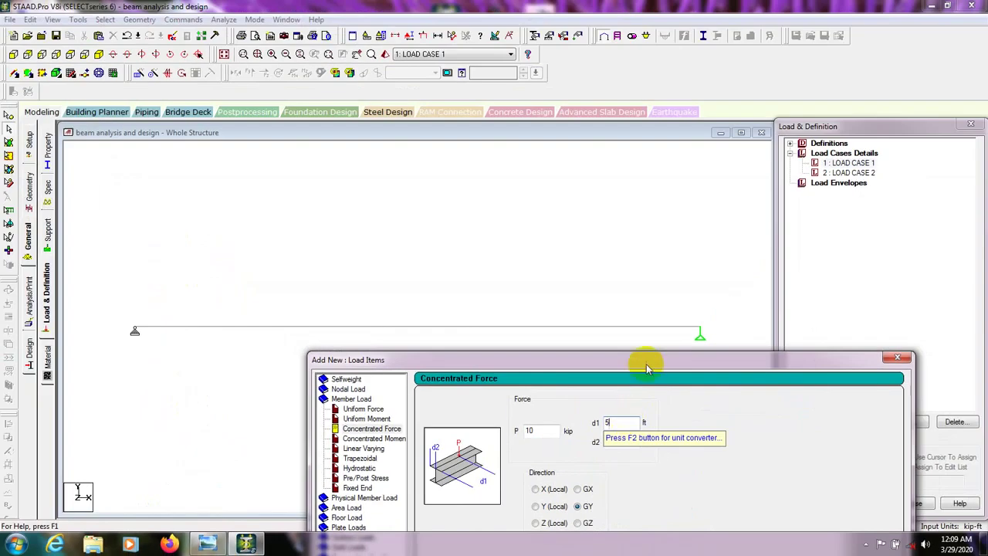
drag(647, 416, 715, 200)
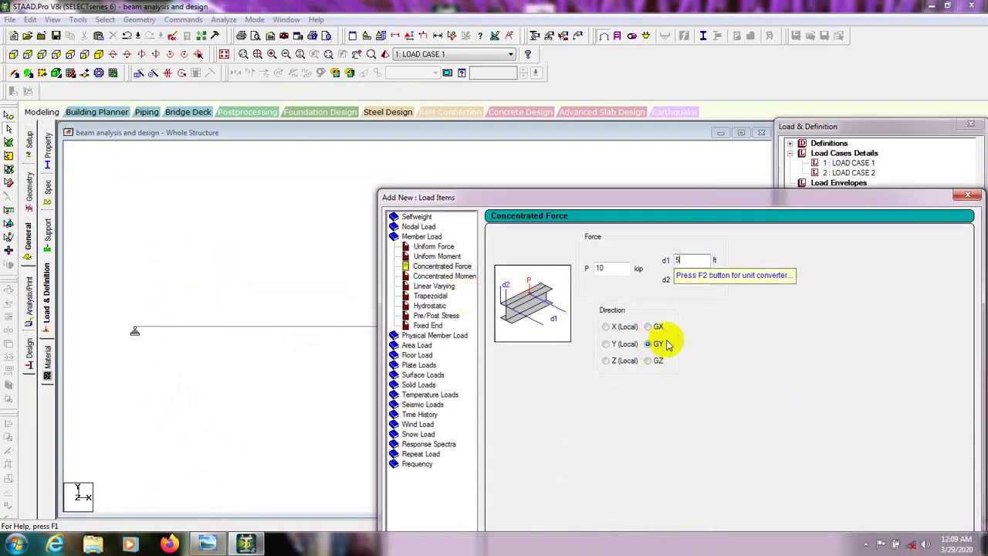
Change P to -10 kip, add the GY concentrated force to load case 1 while declining auto save, and close the load items.
click(599, 267)
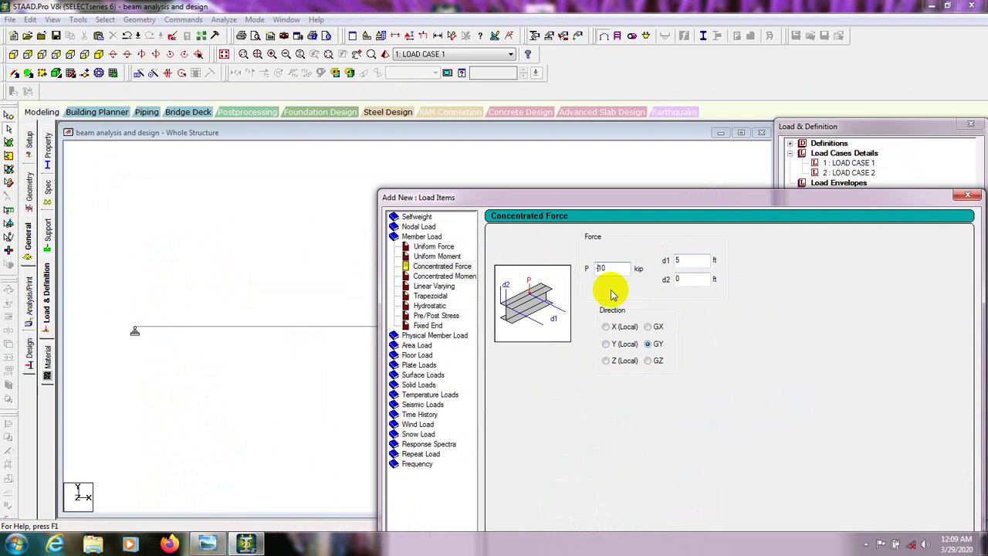
drag(655, 196, 545, 105)
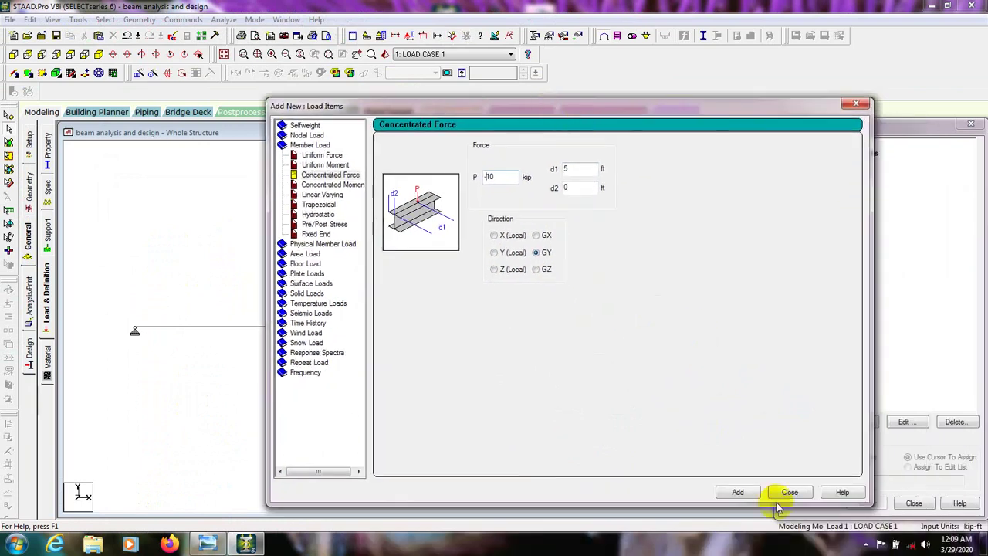
click(738, 492)
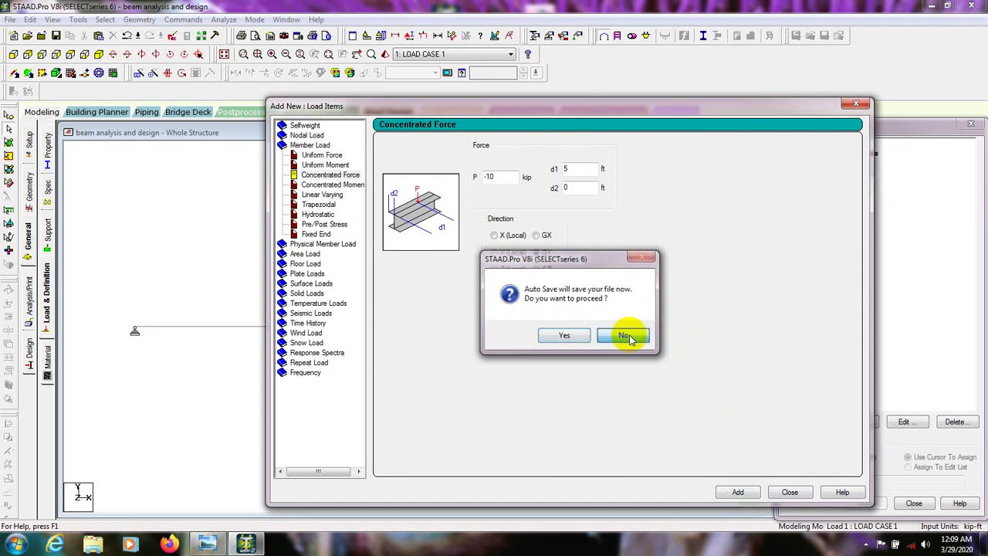
click(625, 335)
click(736, 494)
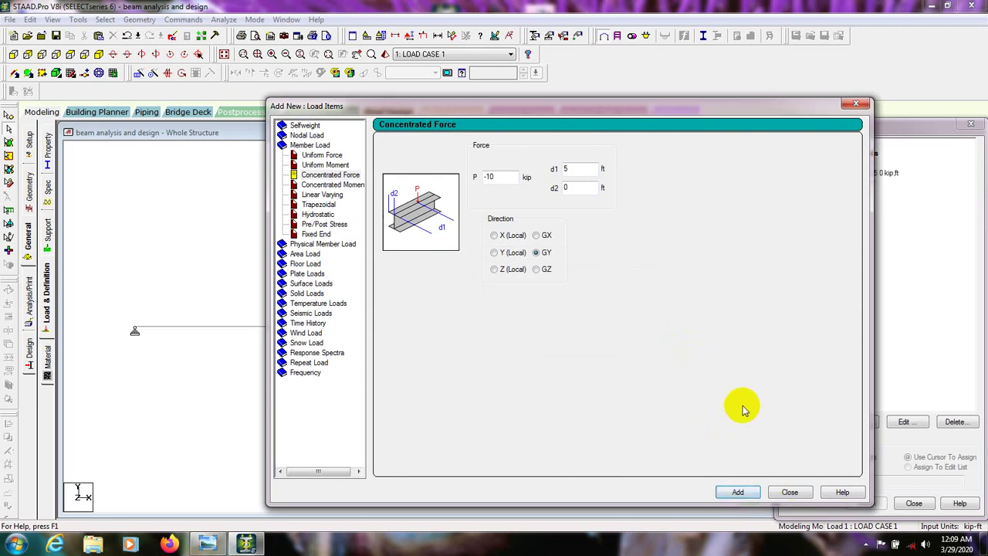
click(789, 491)
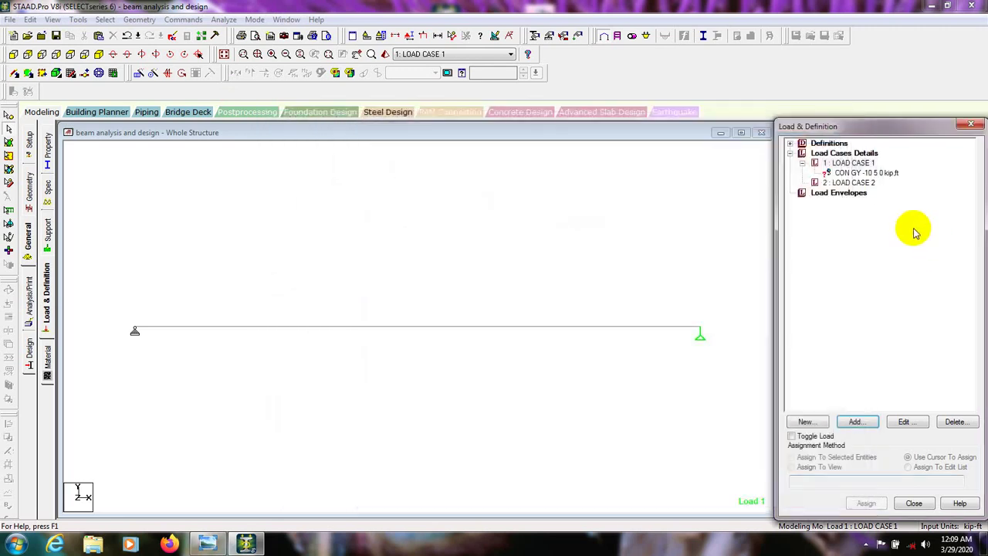
Assign the -10 kip concentrated force to the beam with Assign To View, and shorten the displayed load arrow.
click(864, 173)
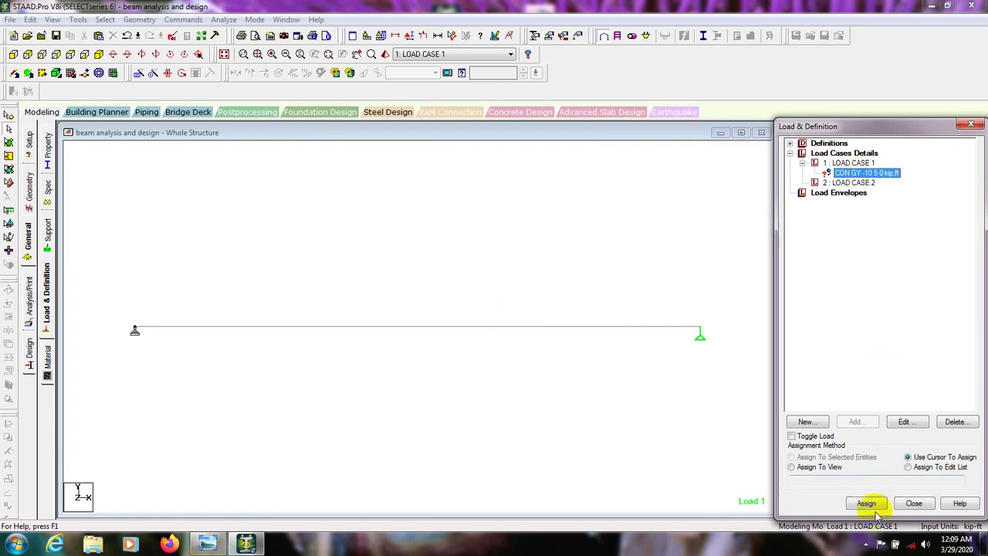
click(909, 467)
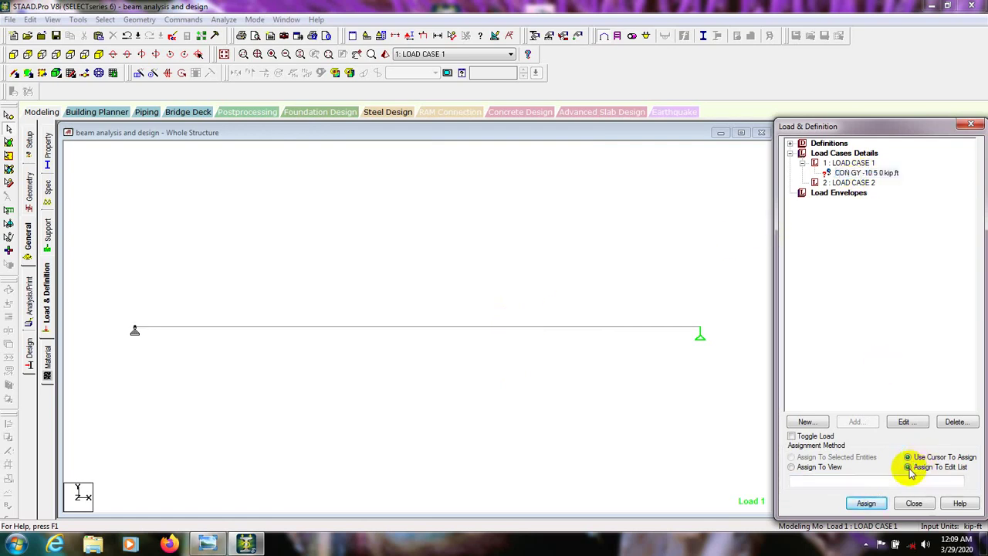
click(799, 470)
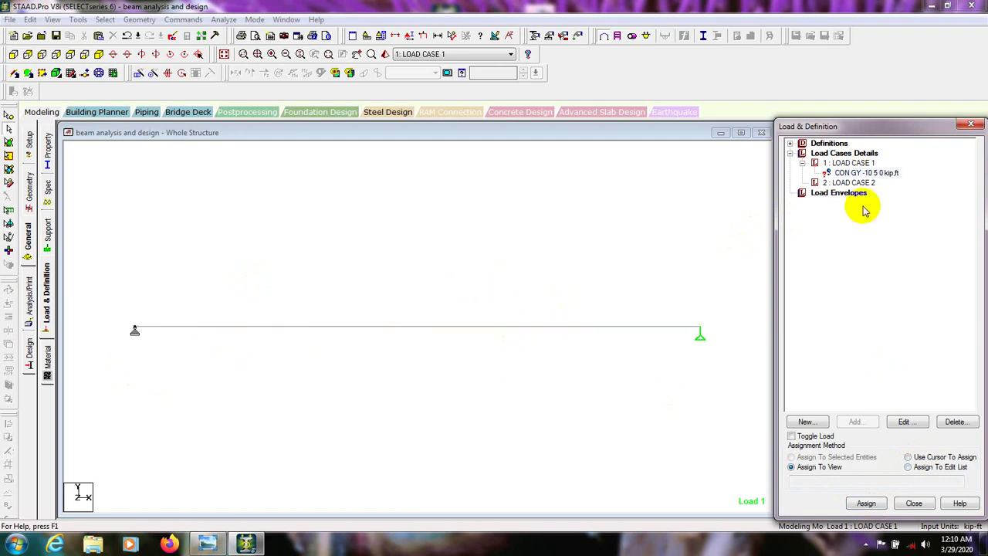
click(877, 175)
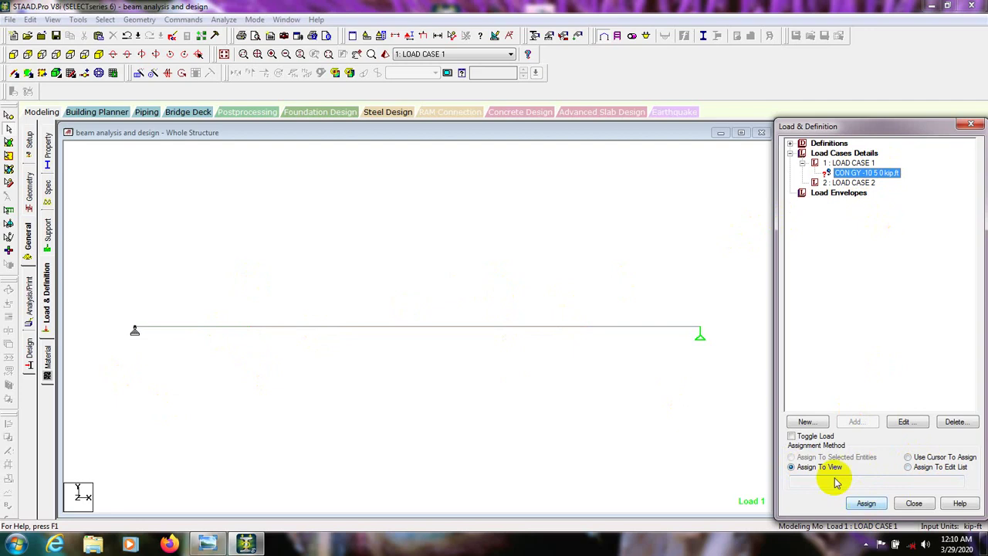
click(858, 502)
click(892, 351)
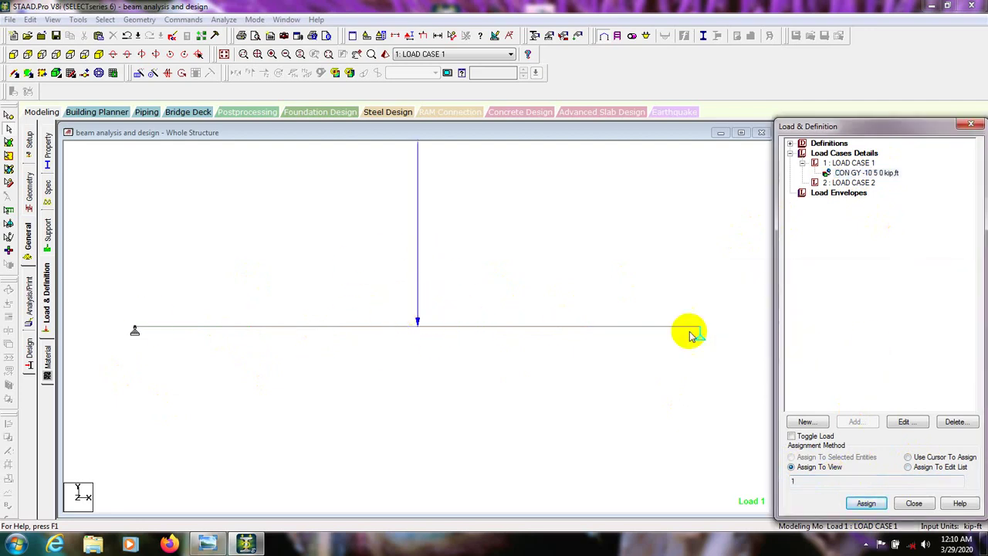
click(425, 37)
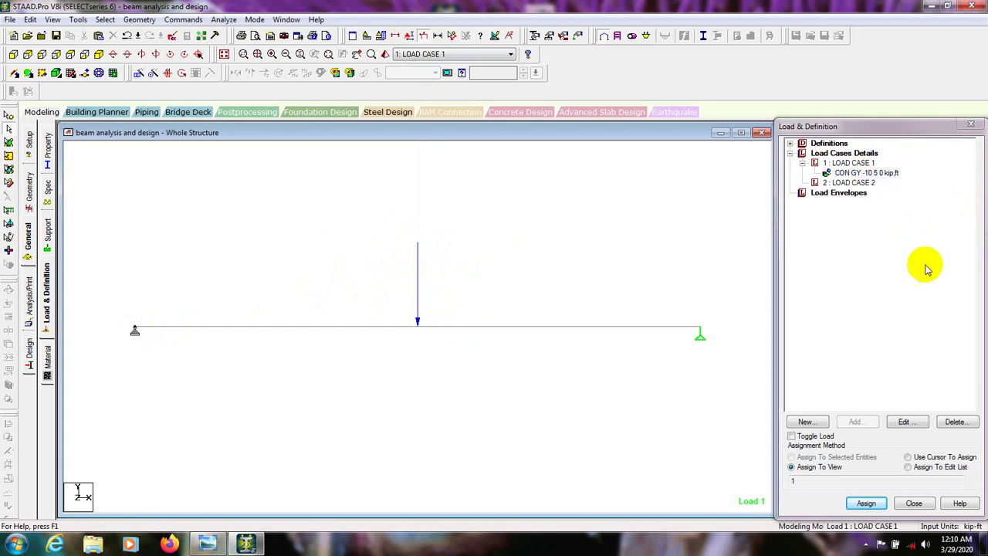
Review the assigned concentrated force's values and member assignment, leaving its definition unedited.
double_click(853, 175)
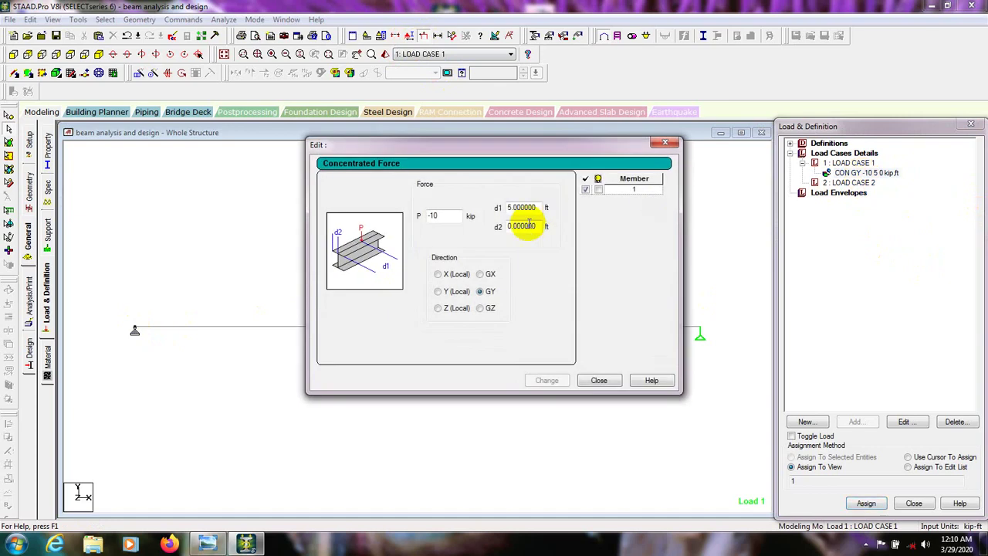
click(599, 380)
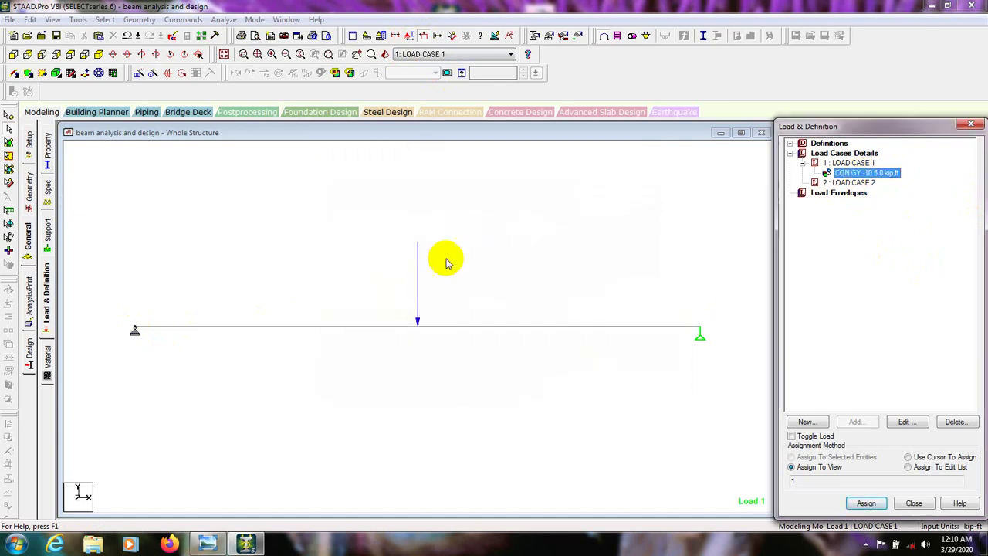
click(441, 355)
drag(445, 358, 450, 353)
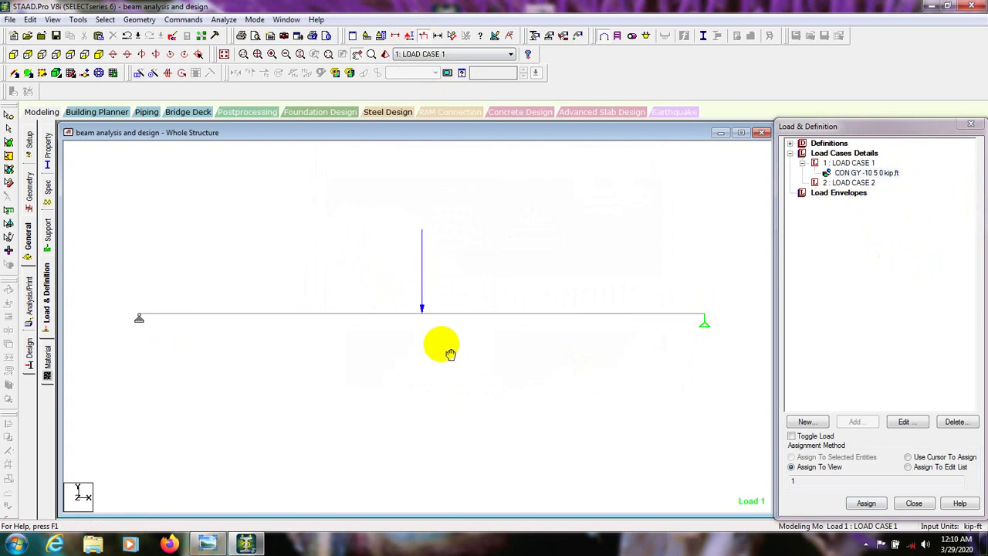
View the beam in the 3D rendered view and return to the beam geometry page.
click(384, 54)
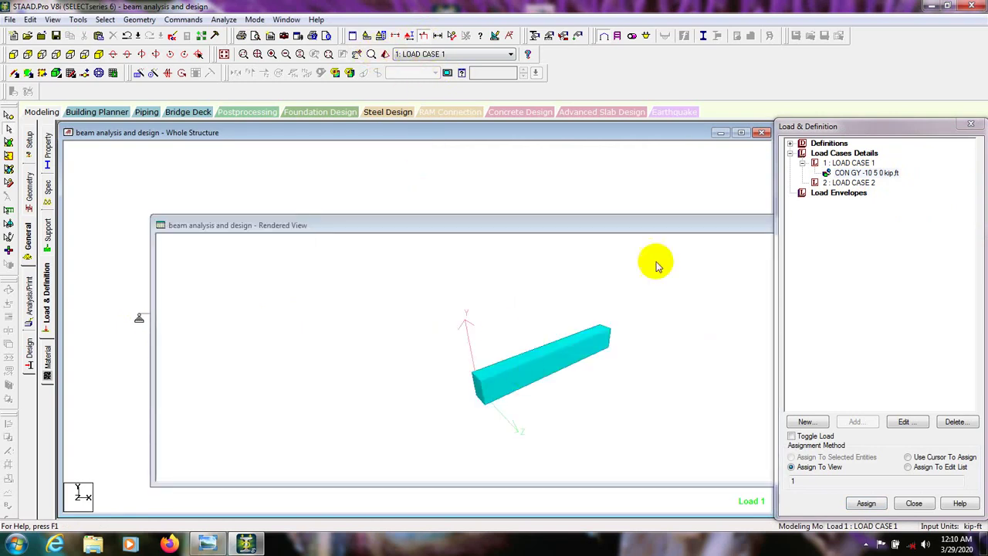
click(734, 221)
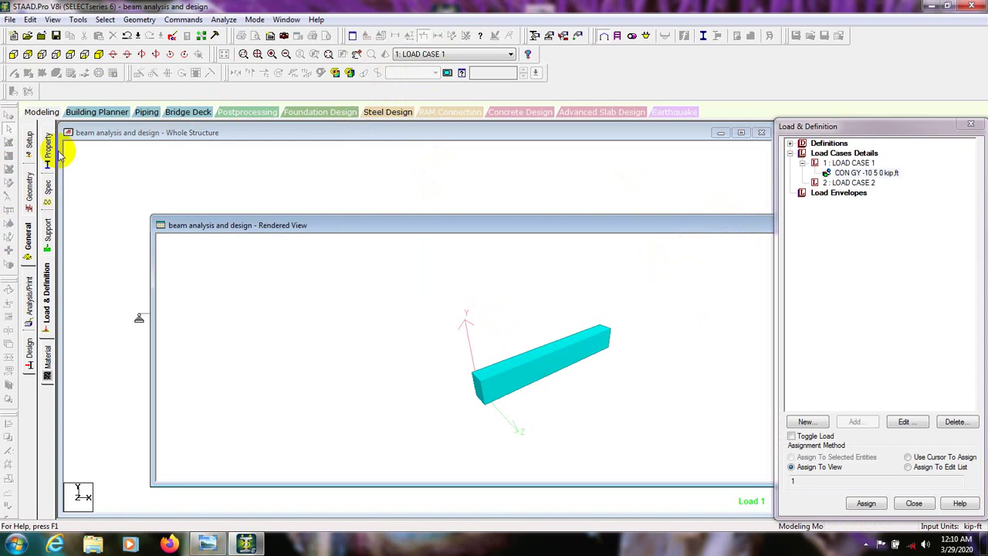
click(28, 189)
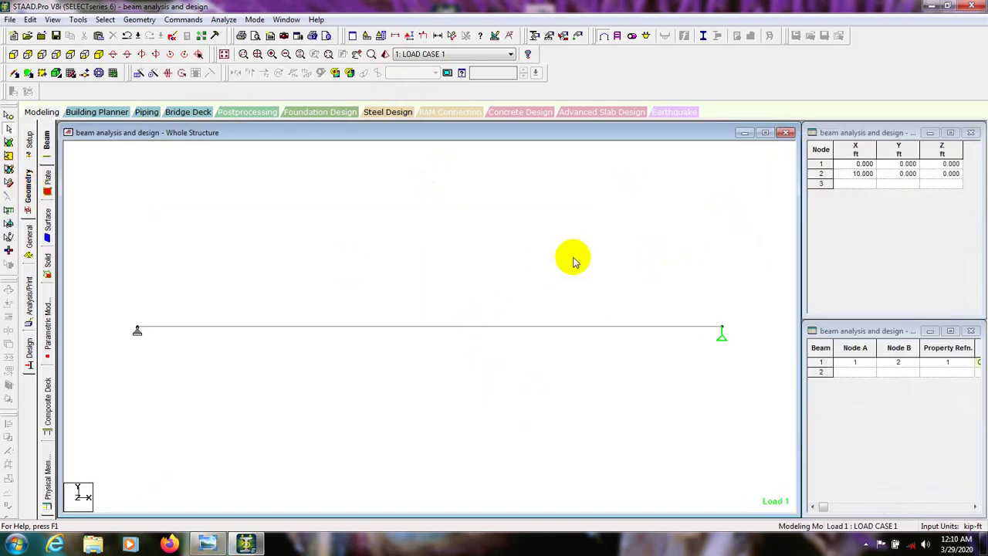
Reopen the load definitions, display load case 1's concentrated force on the beam, and close the definitions.
click(578, 35)
click(837, 154)
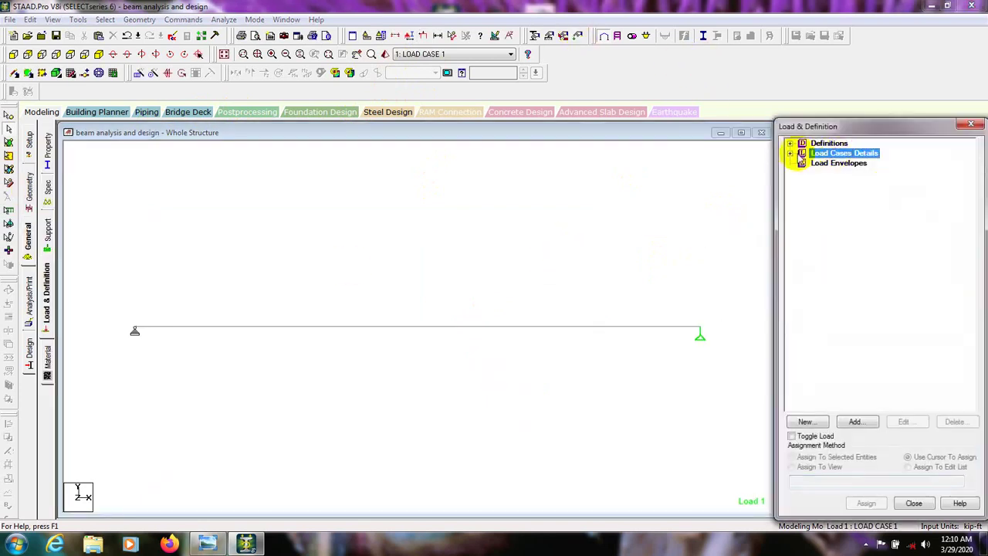
click(790, 153)
click(849, 172)
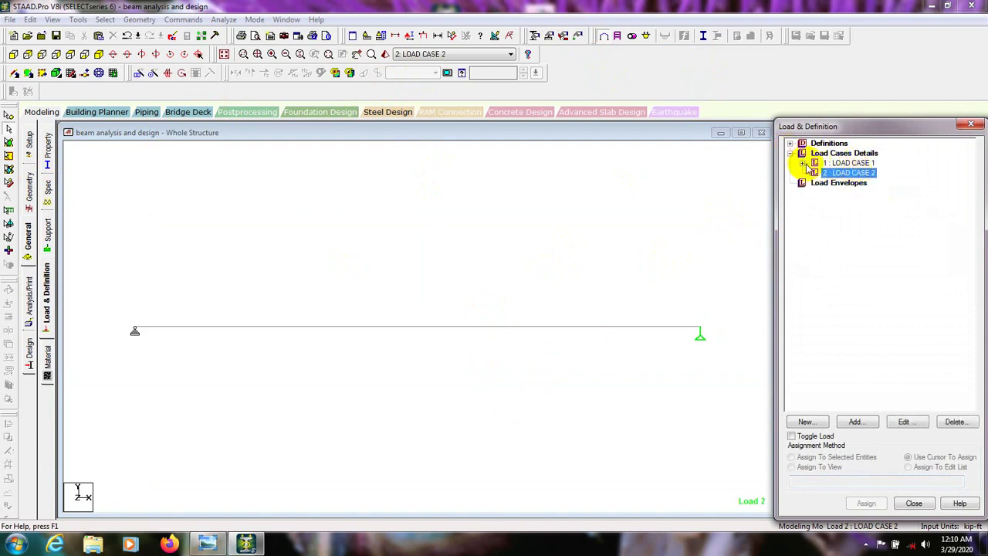
click(803, 163)
click(856, 173)
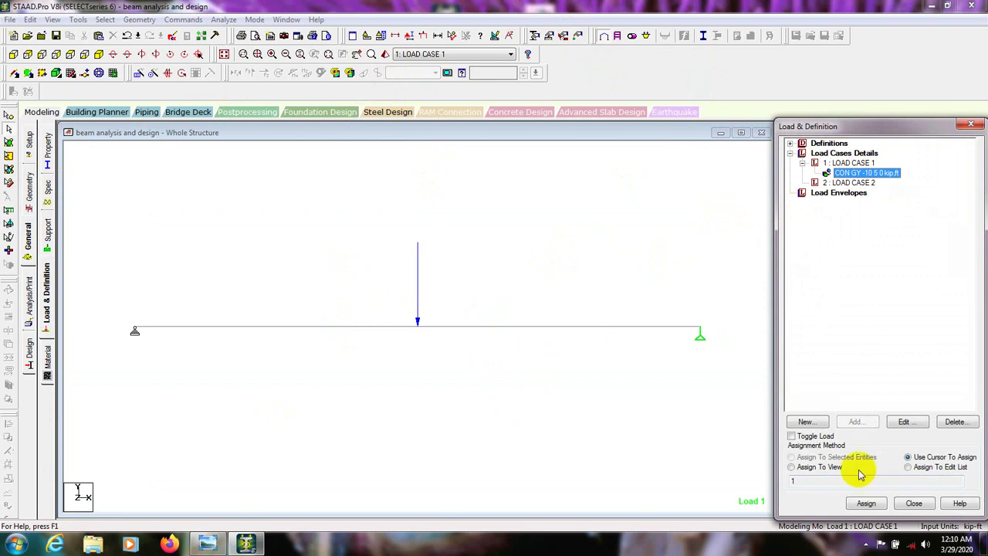
click(912, 502)
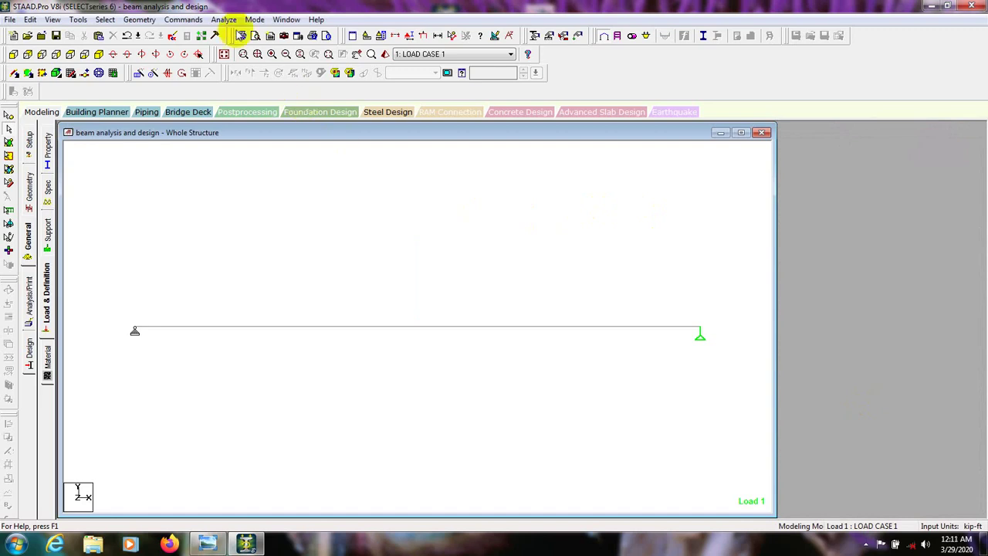
Add a Perform Analysis command with the No Print option.
click(223, 20)
mouse_move(176, 23)
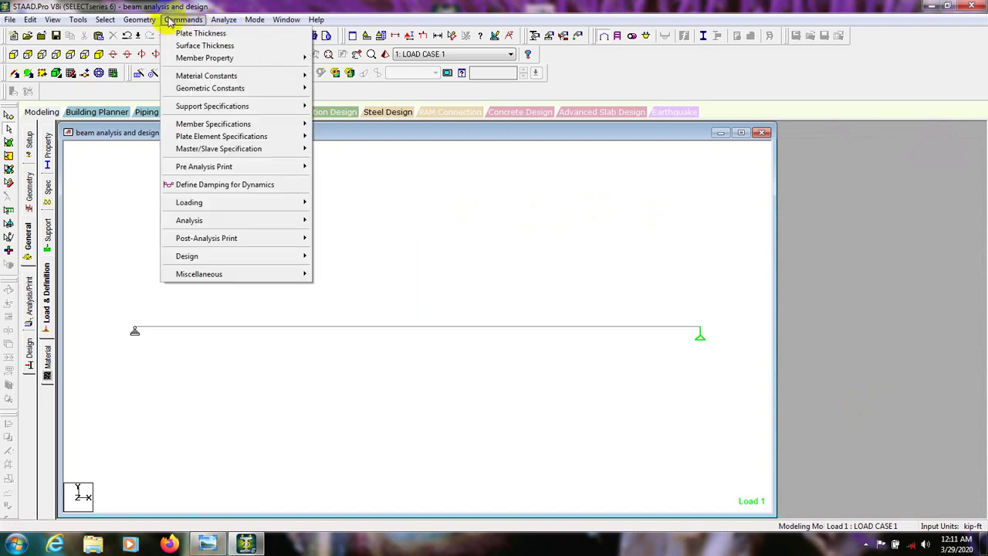
mouse_move(198, 220)
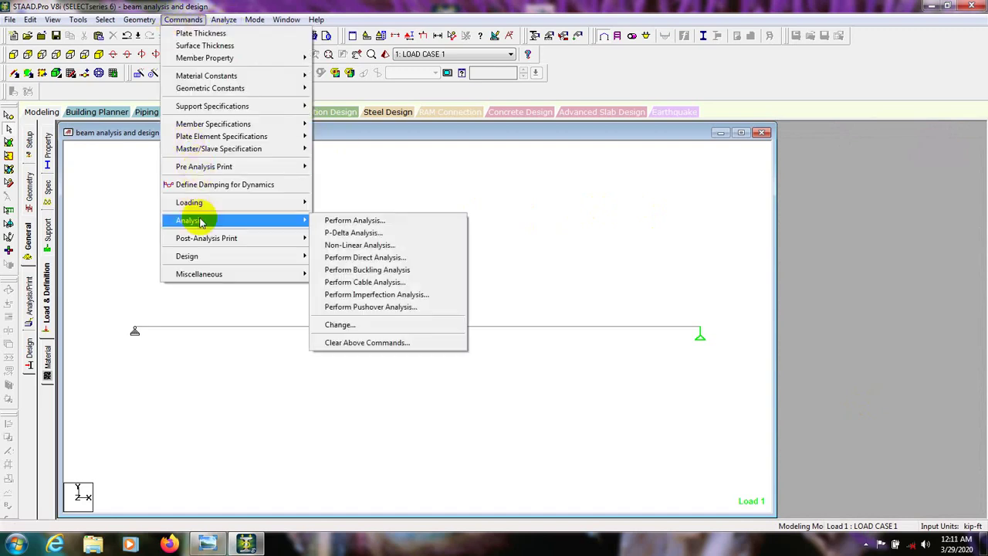
click(373, 221)
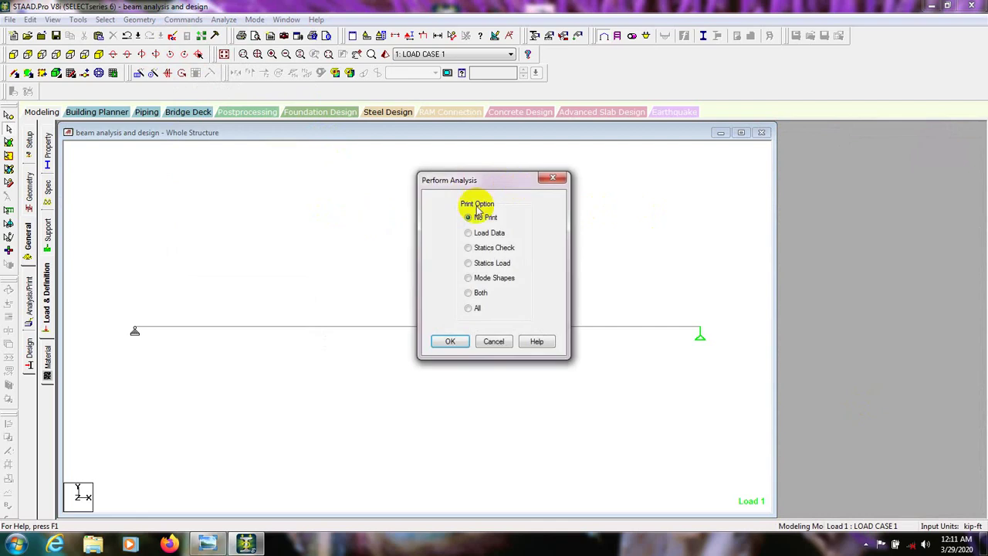
click(450, 341)
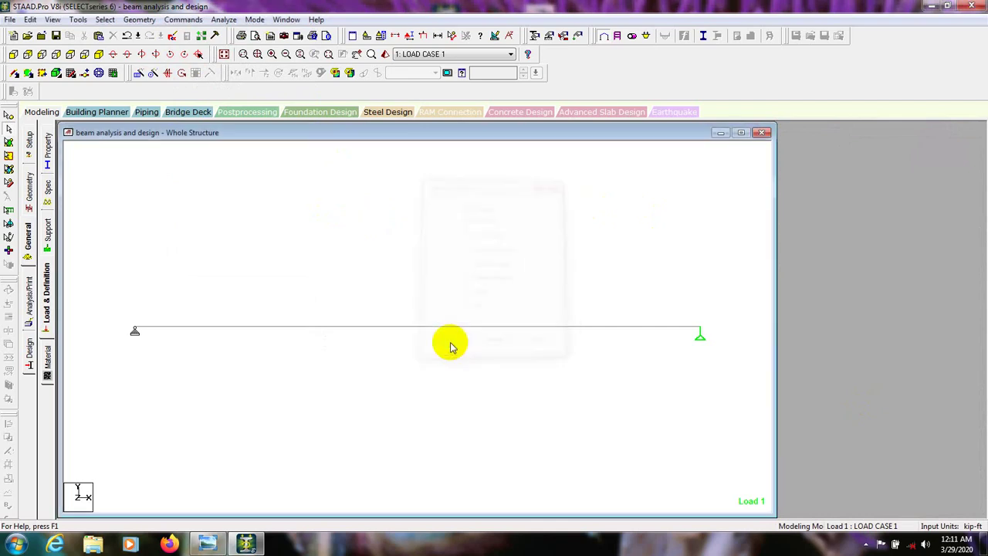
Run the analysis of the beam model, agreeing to proceed with empty load cases.
click(223, 20)
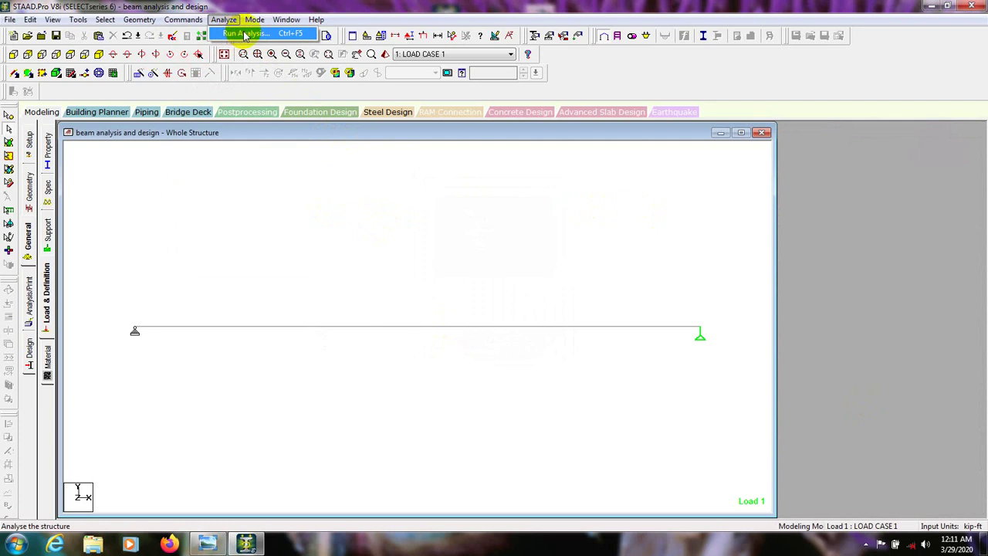
click(250, 35)
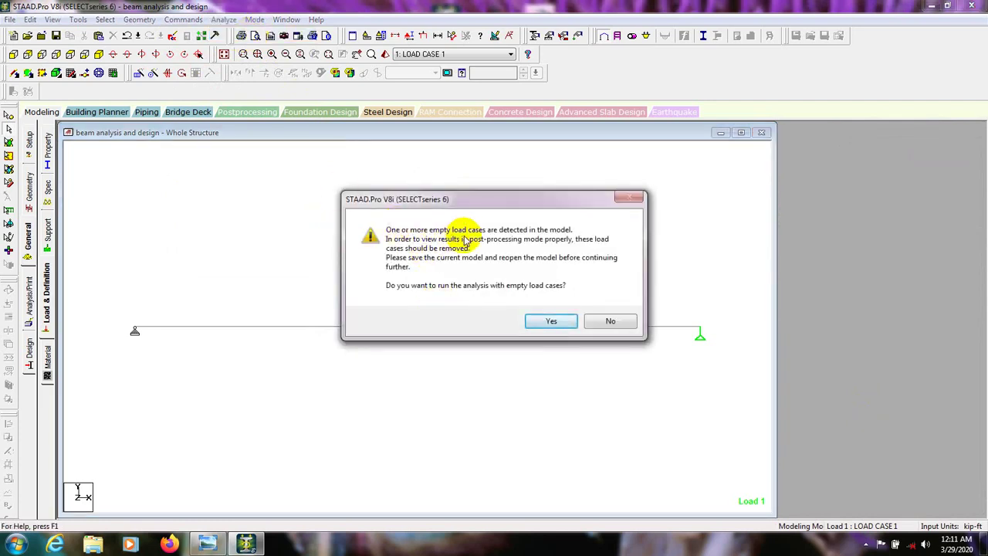
drag(527, 205, 545, 178)
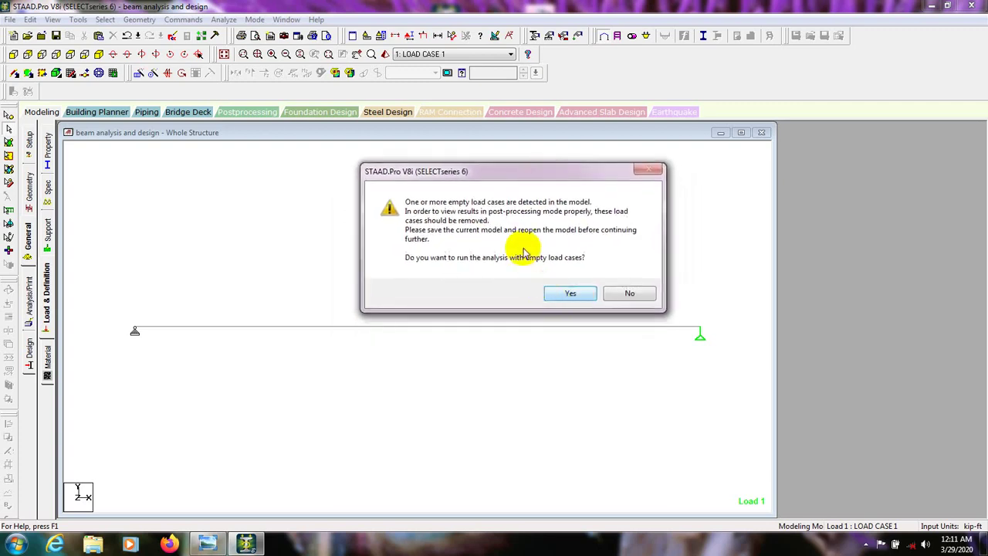
click(571, 294)
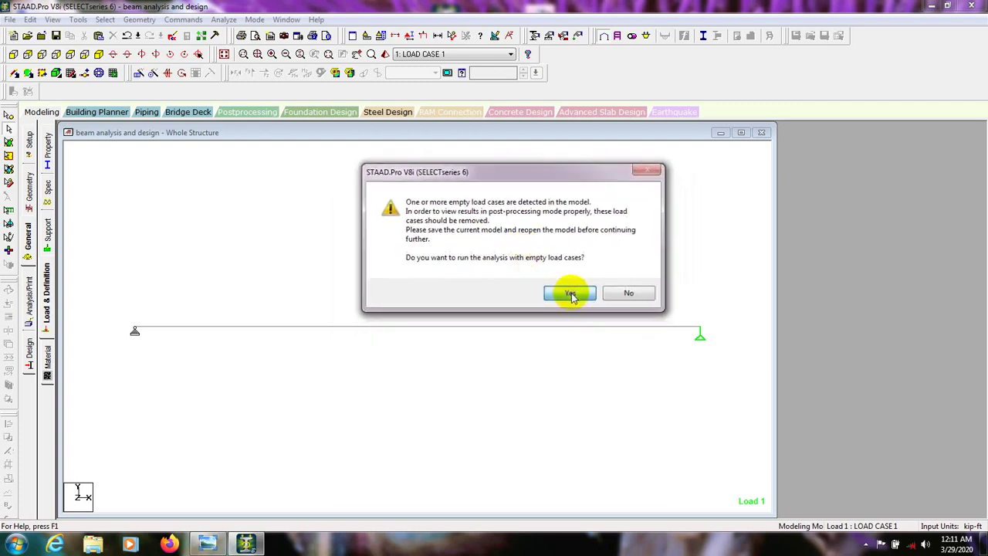
click(413, 291)
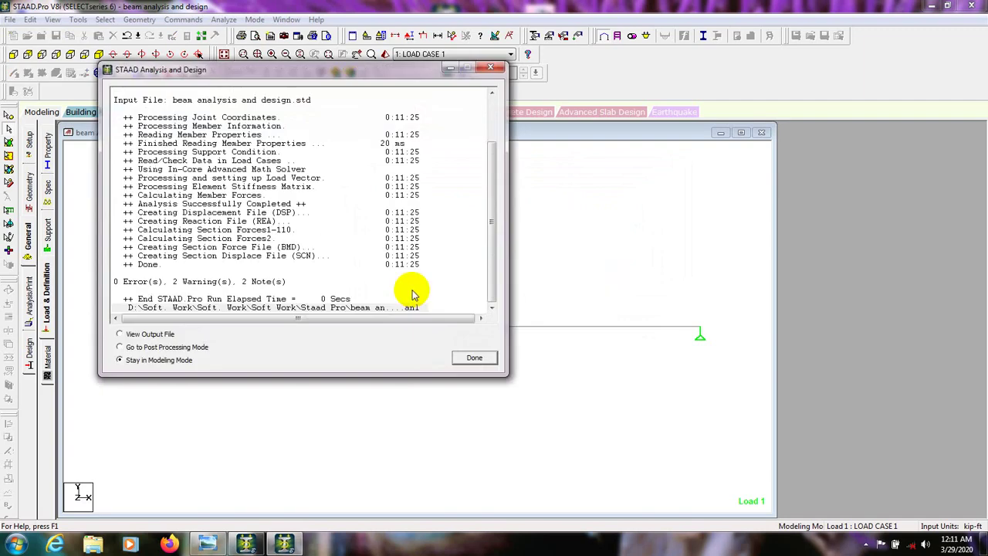
Go to post-processing mode with load cases 1 and 2 selected for results, and show the beam's support reactions.
drag(403, 70, 583, 80)
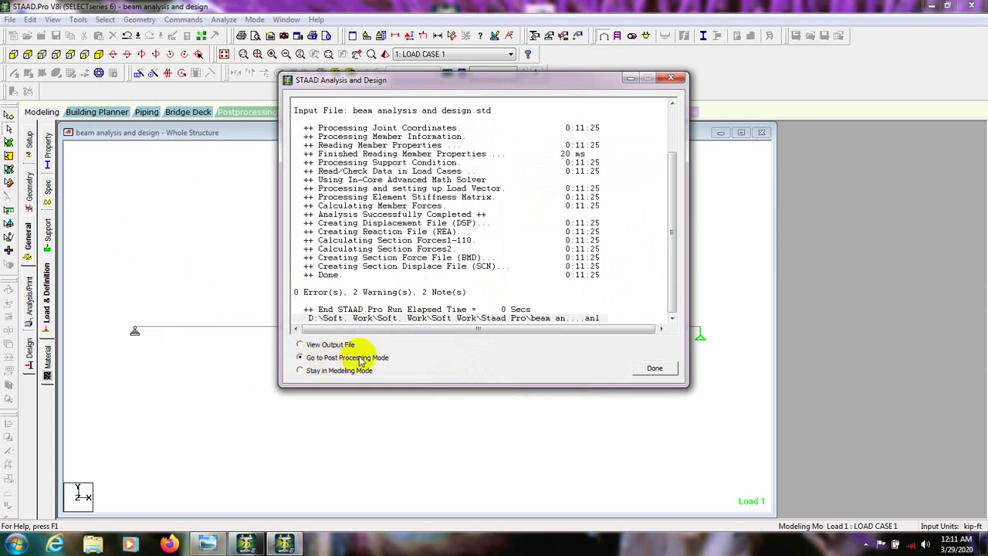
click(652, 369)
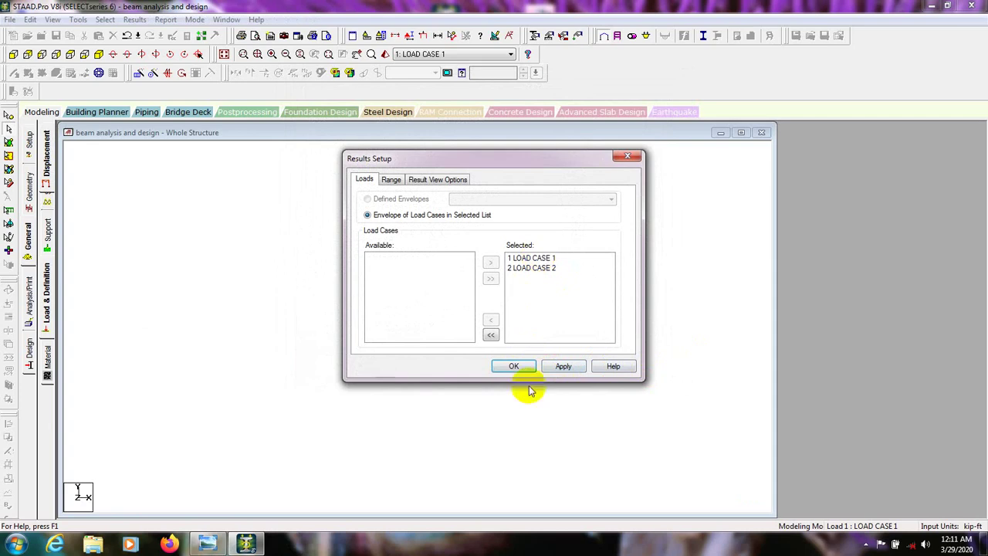
click(513, 366)
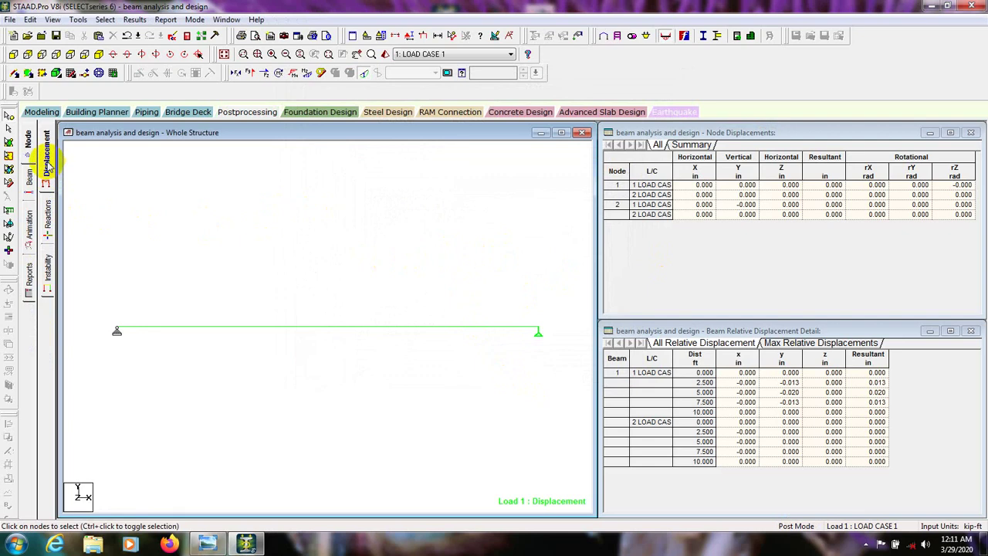
click(48, 216)
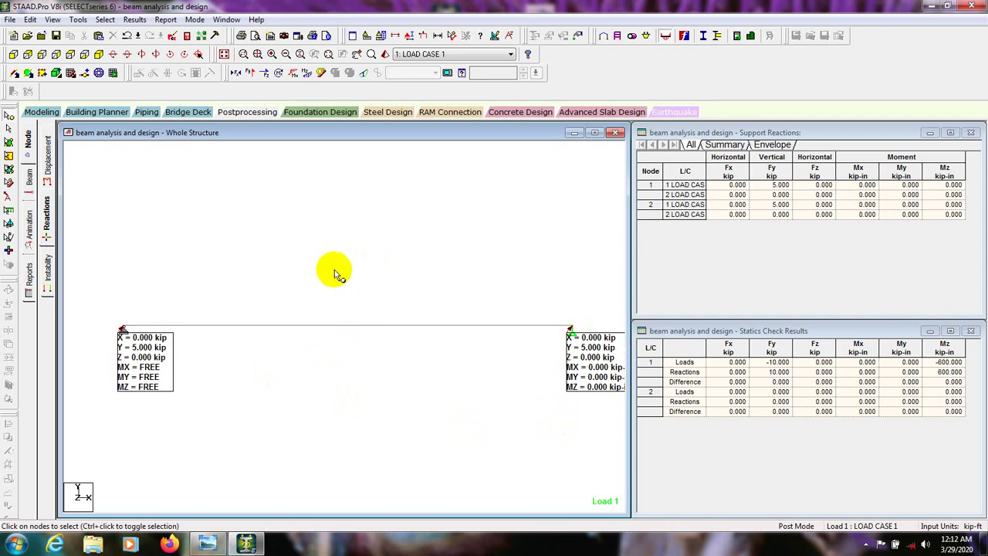
View the beam's Shear Y and Bending Y diagrams for load case 1, turning each one off after viewing.
click(253, 74)
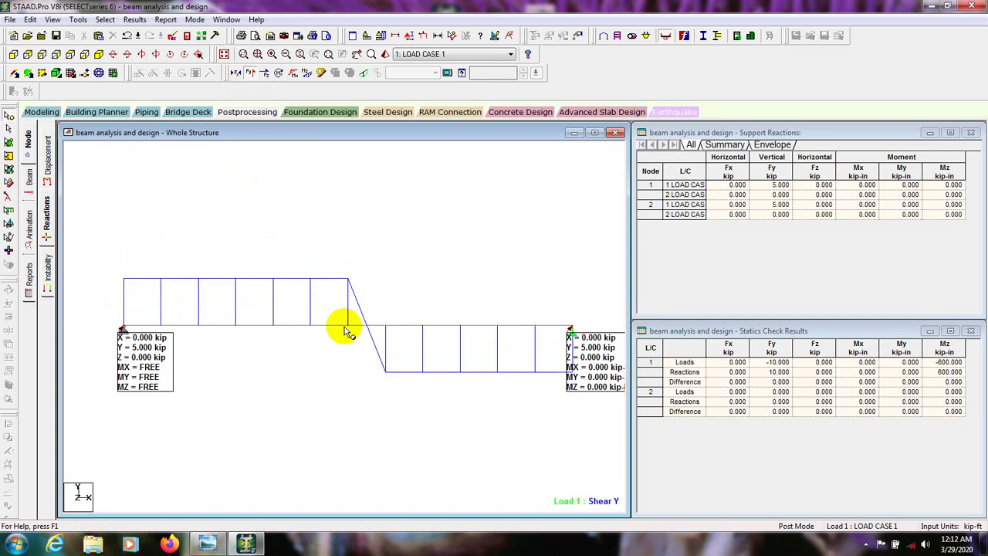
click(250, 73)
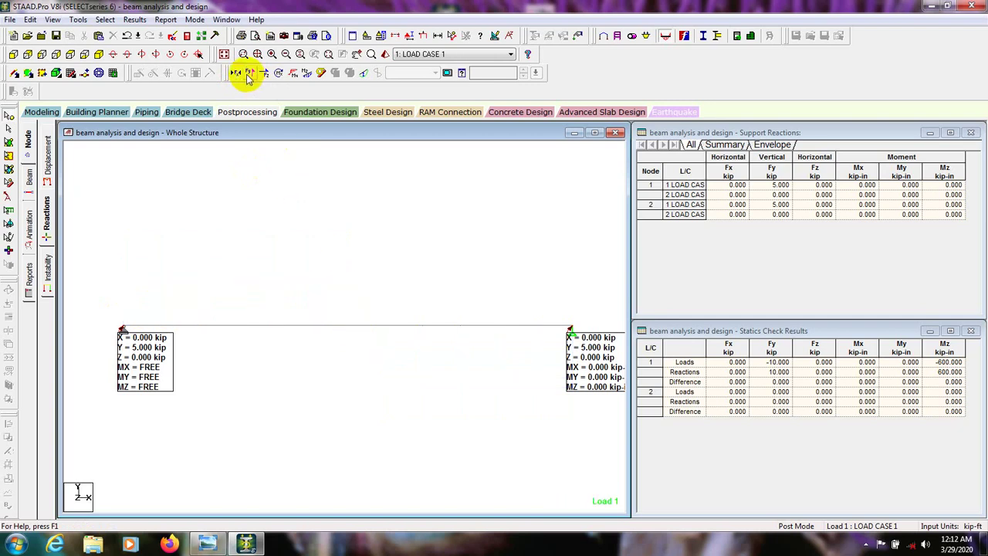
click(295, 74)
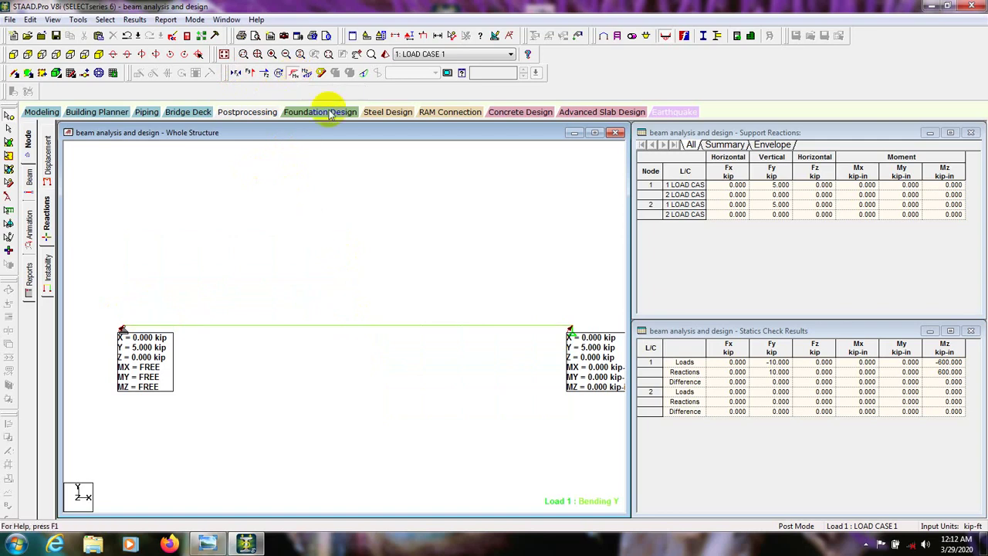
click(294, 73)
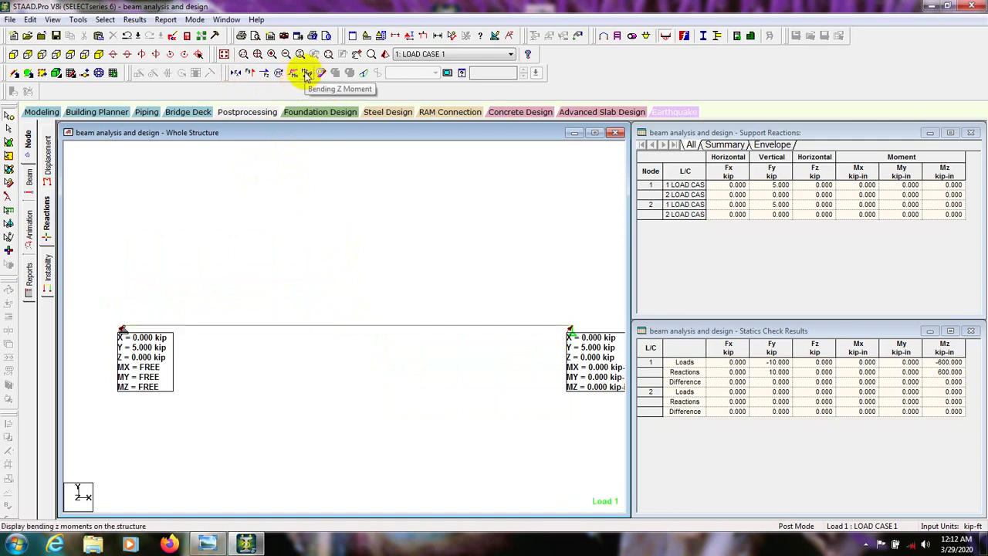
Display the Bending Z moment diagram for load case 1, examine its midspan peak, and return to the plain support reactions view.
click(307, 74)
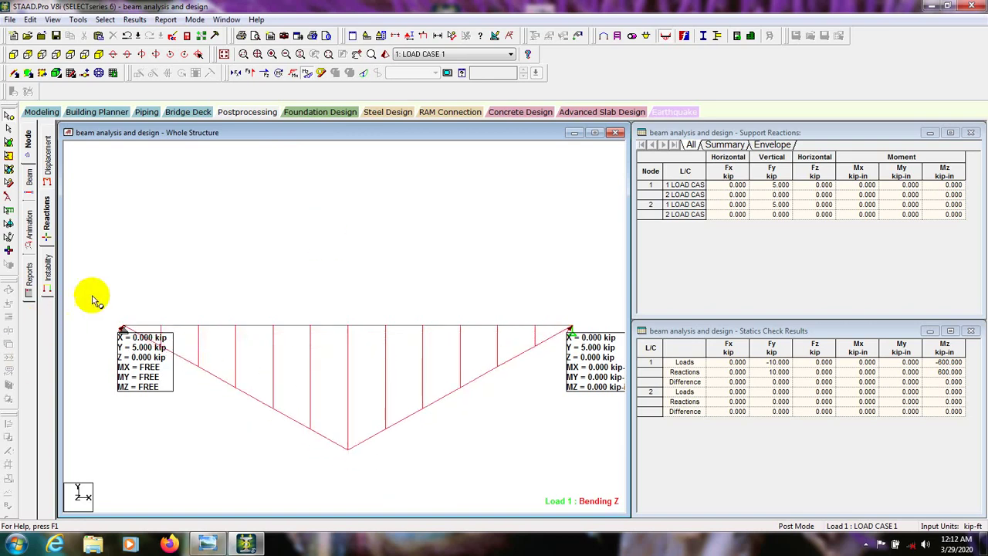
right_click(351, 455)
click(348, 452)
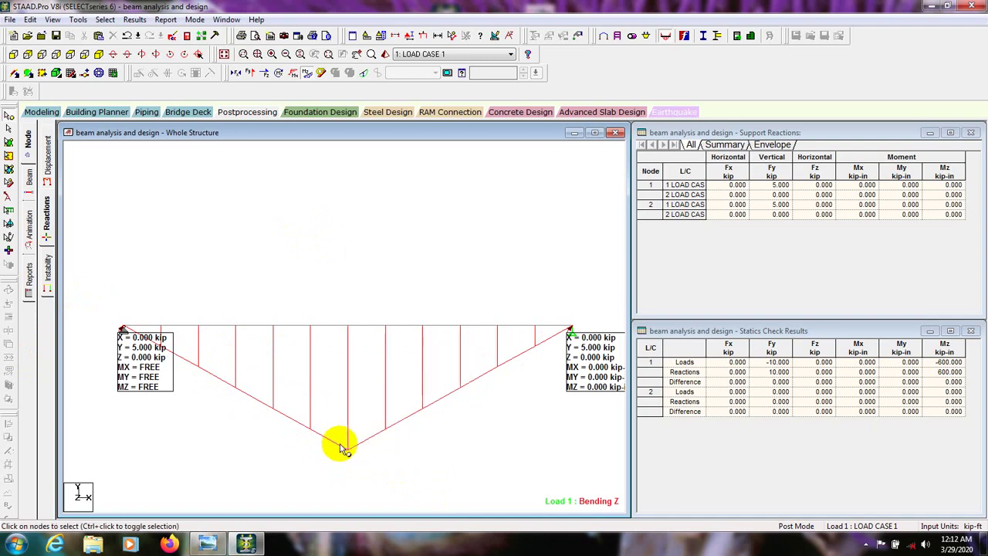
click(345, 449)
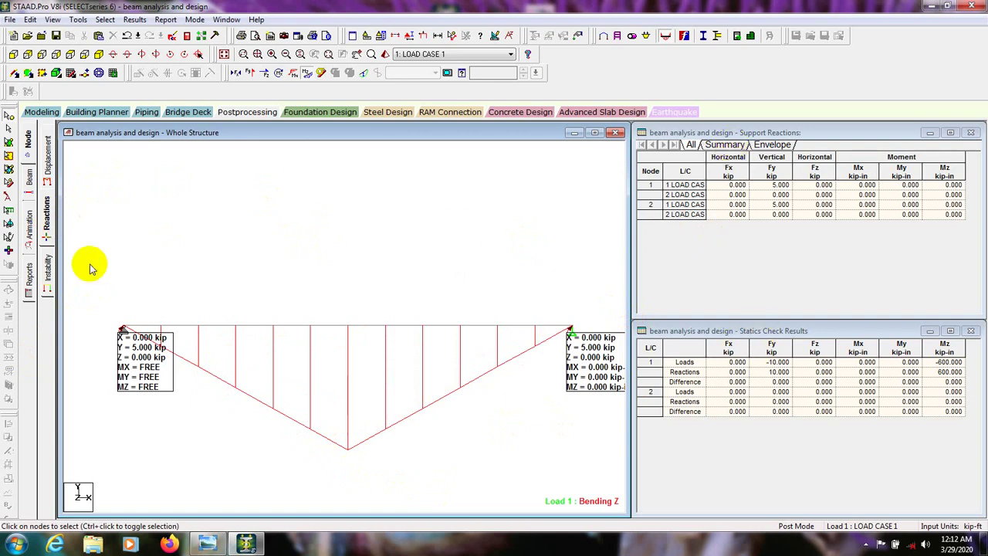
click(50, 220)
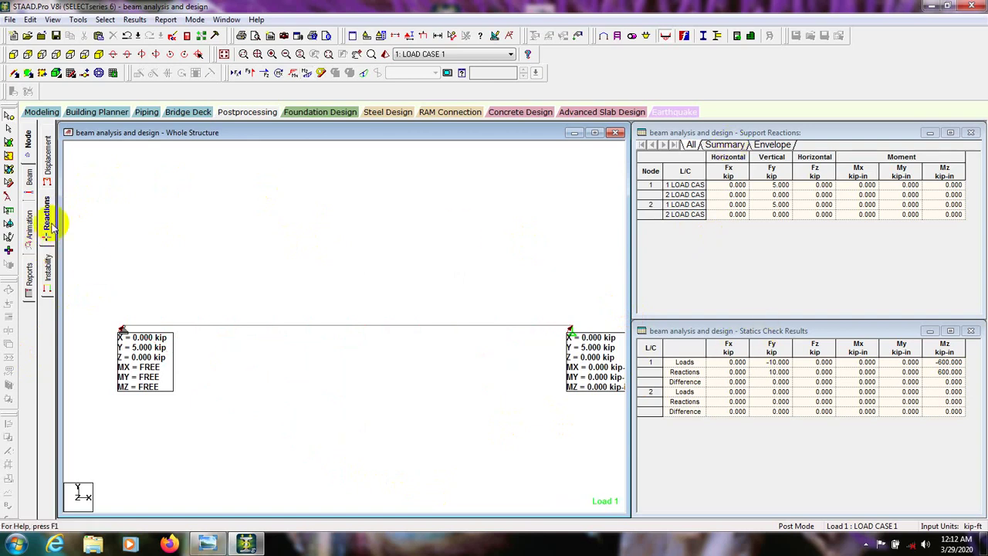